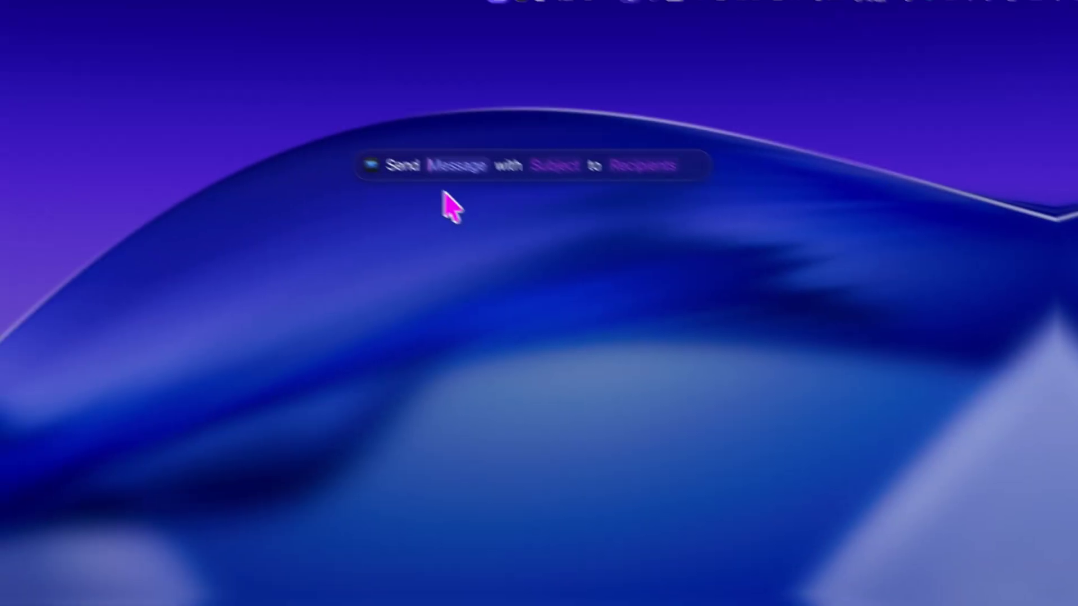
type("hi there")
key("Tab")
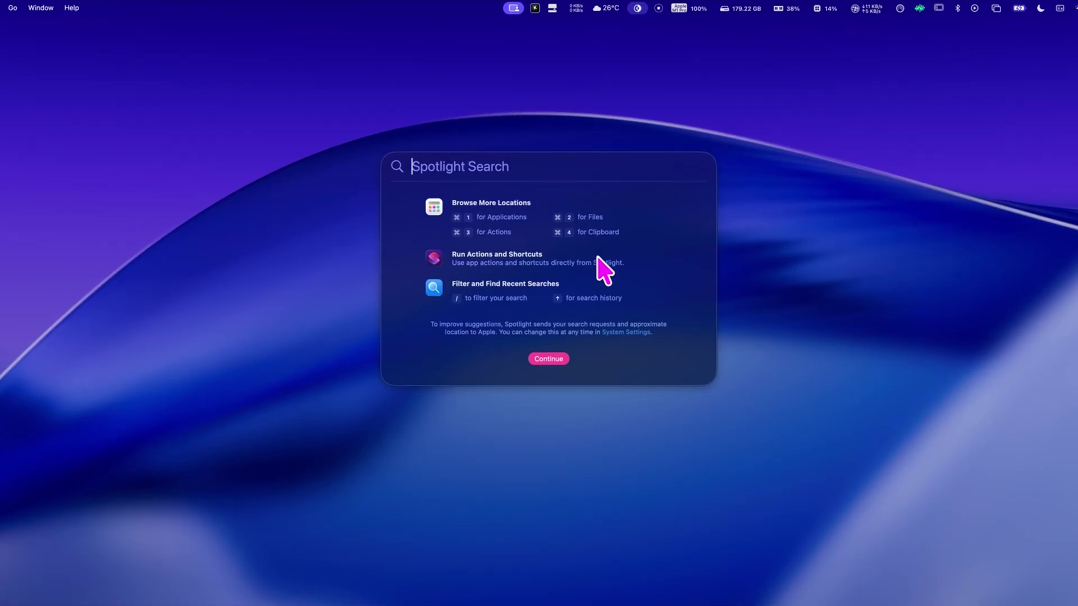
Go through the Applications, Files, Actions and Clipboard views in turn and turn on Clipboard Search
key("super+1")
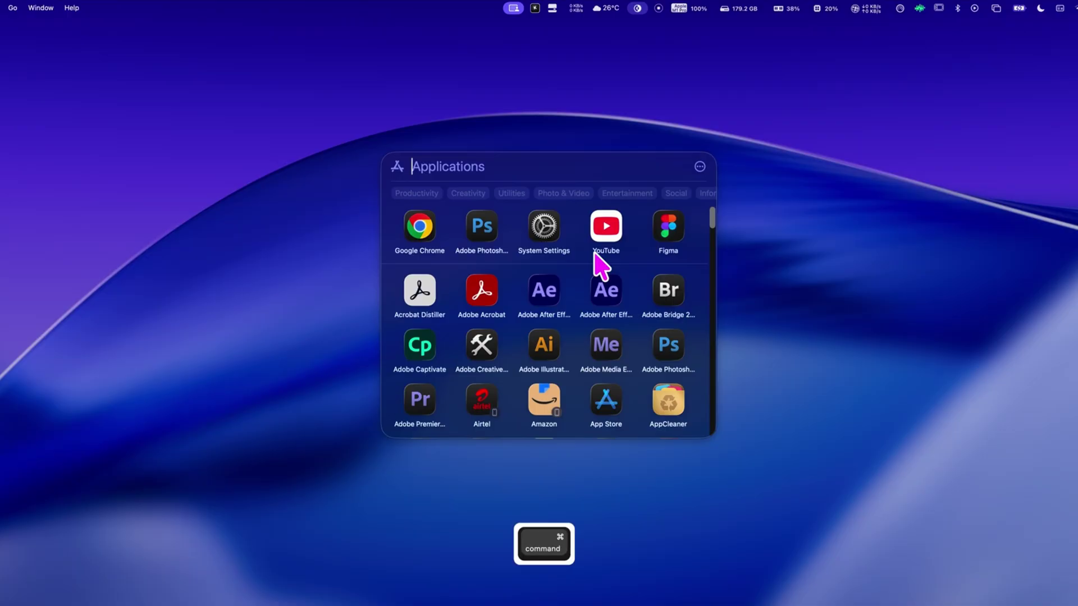
key("super+2")
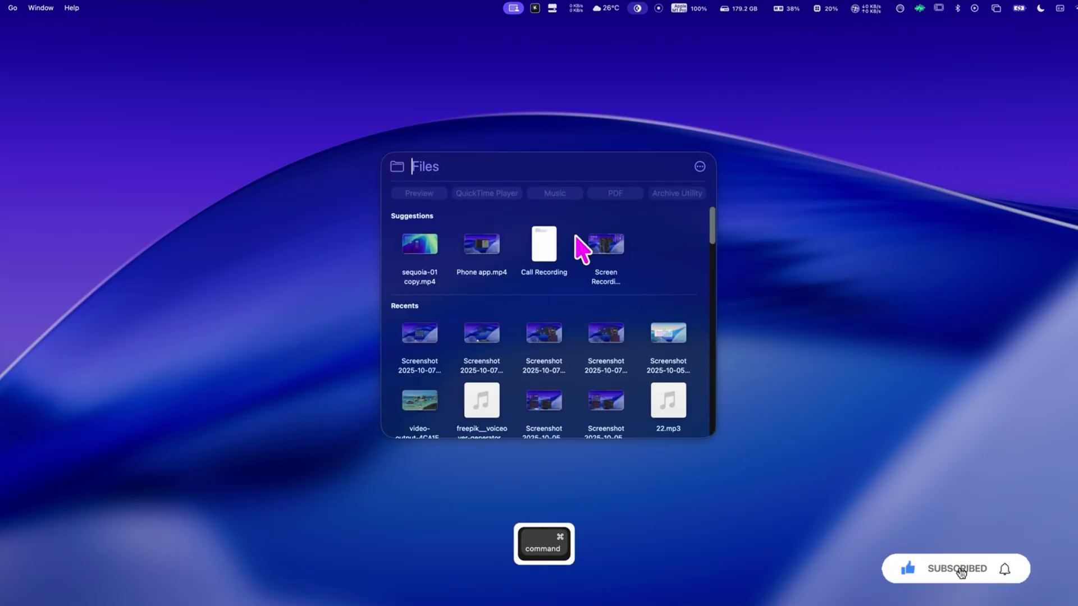
key("super+3")
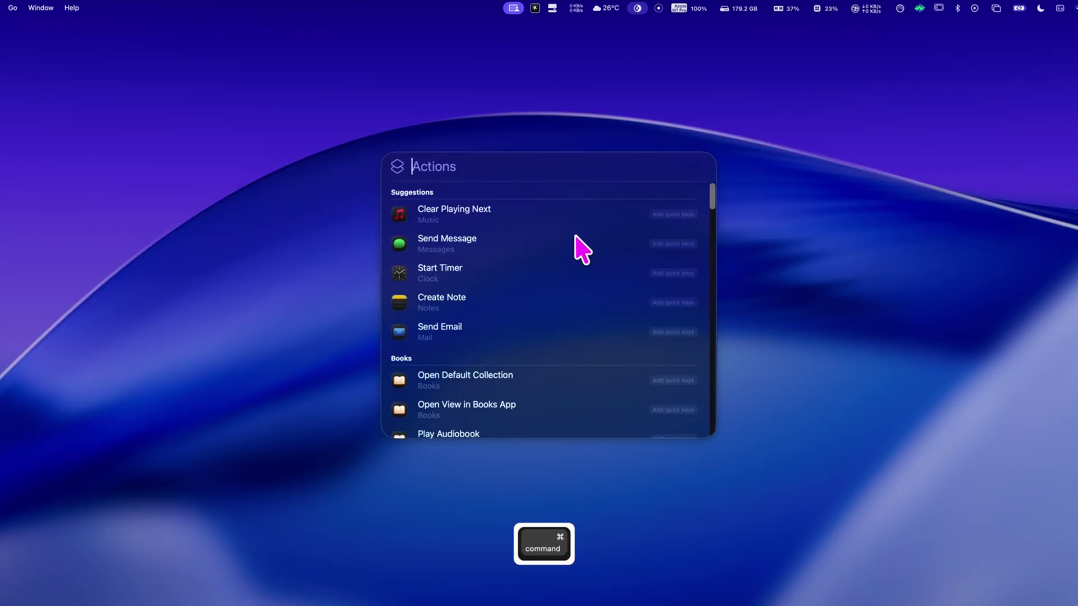
key("super+4")
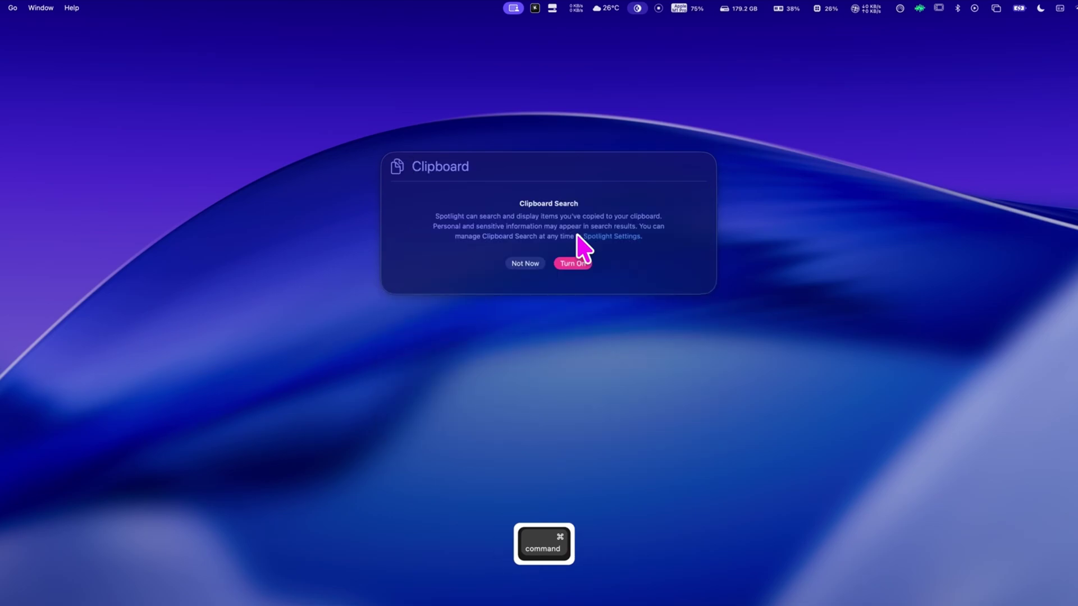
left_click(575, 260)
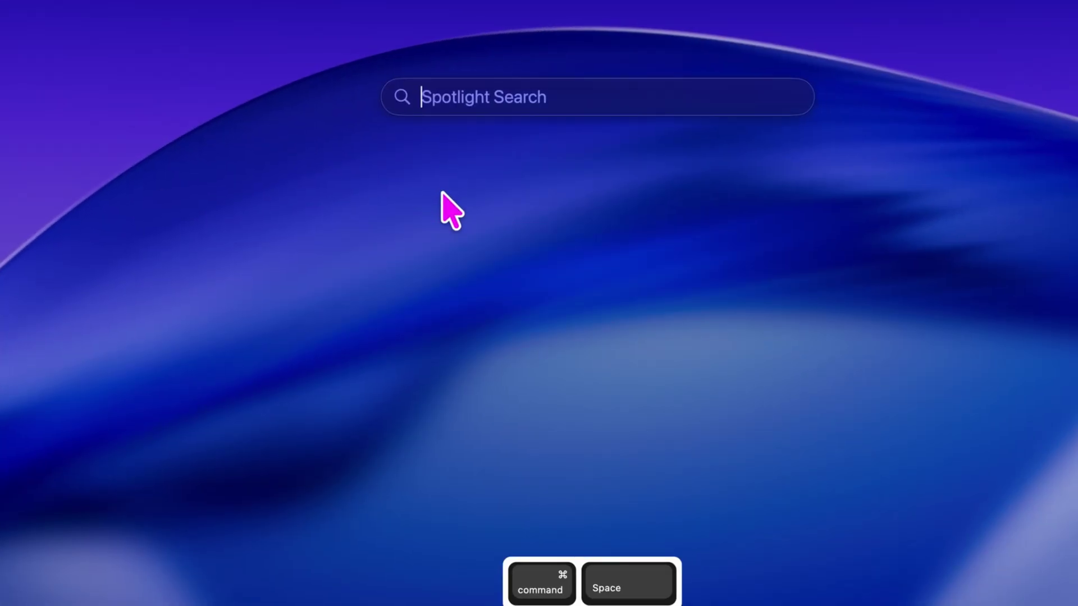
Open the Applications view and look through the whole grid of installed apps
key("super+1")
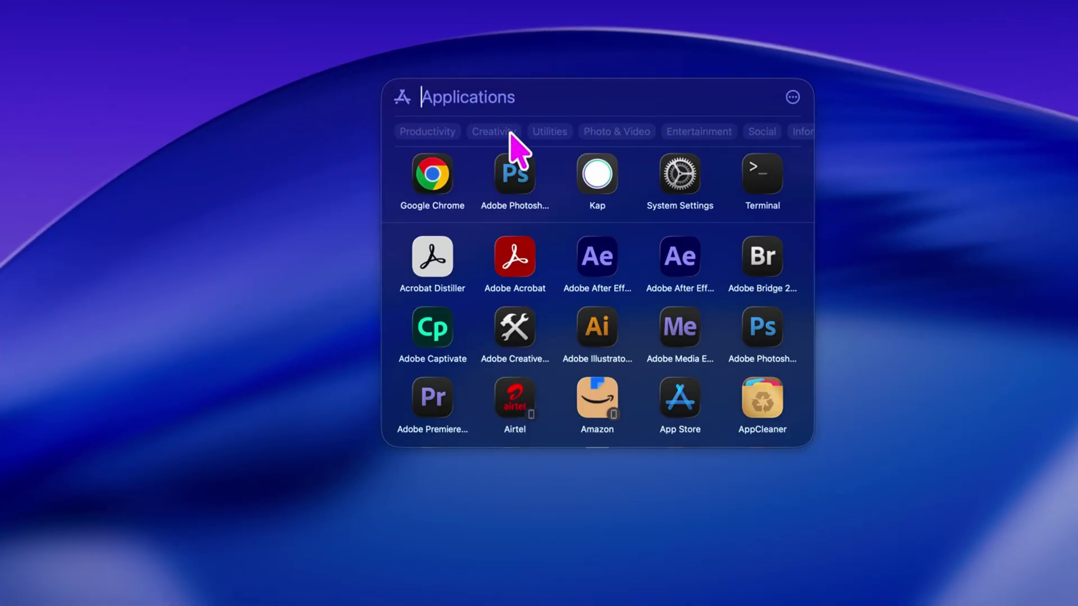
scroll(614, 336, "down", 20)
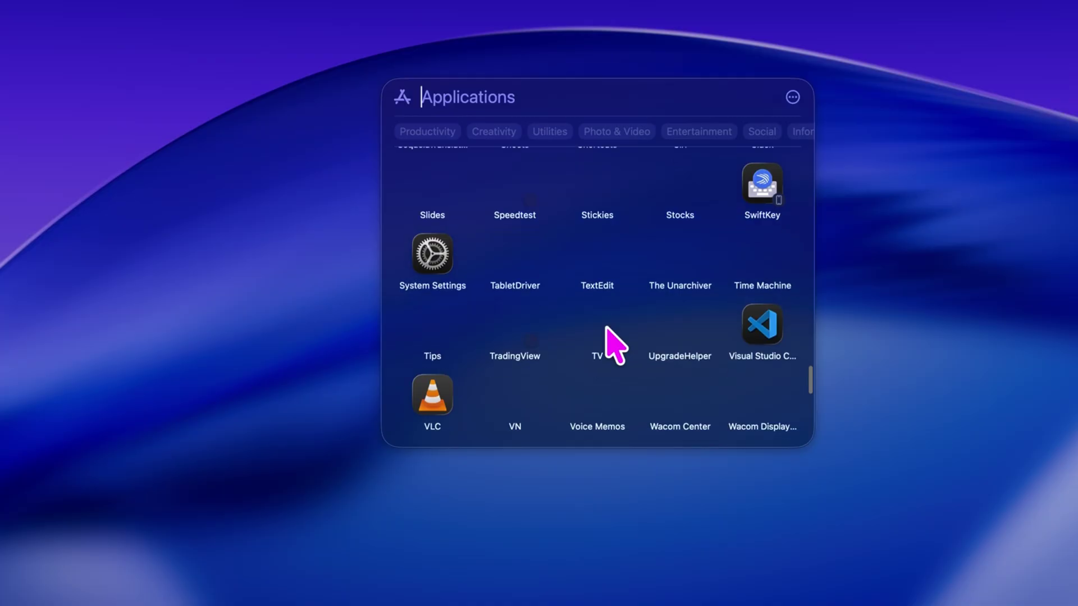
scroll(612, 343, "up", 10)
scroll(613, 346, "up", 15)
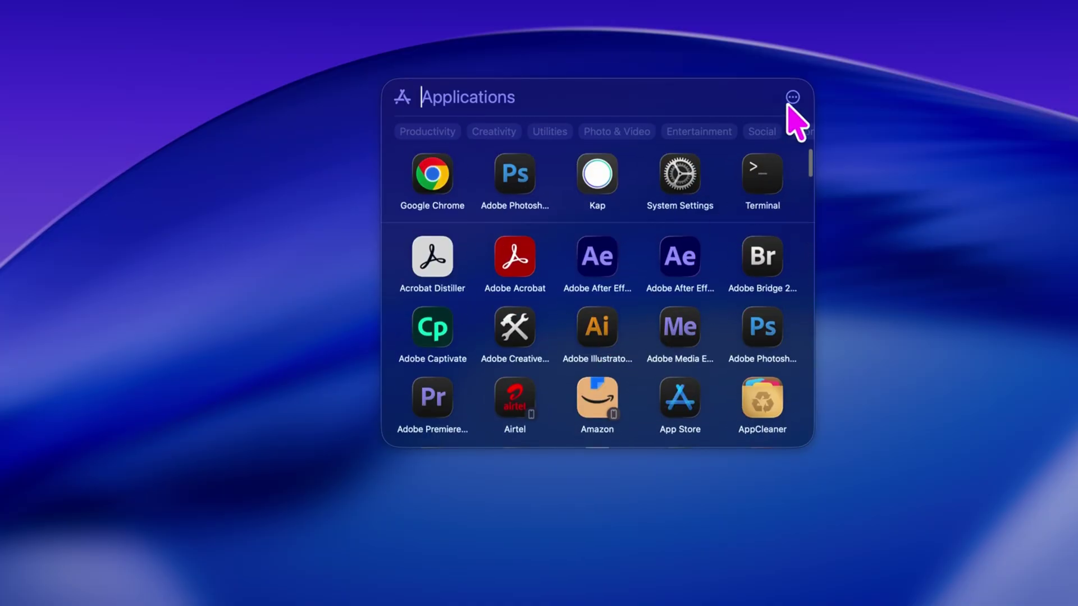
Display the applications as a list and look through it down to the last entries
left_click(776, 145)
scroll(481, 313, "down", 10)
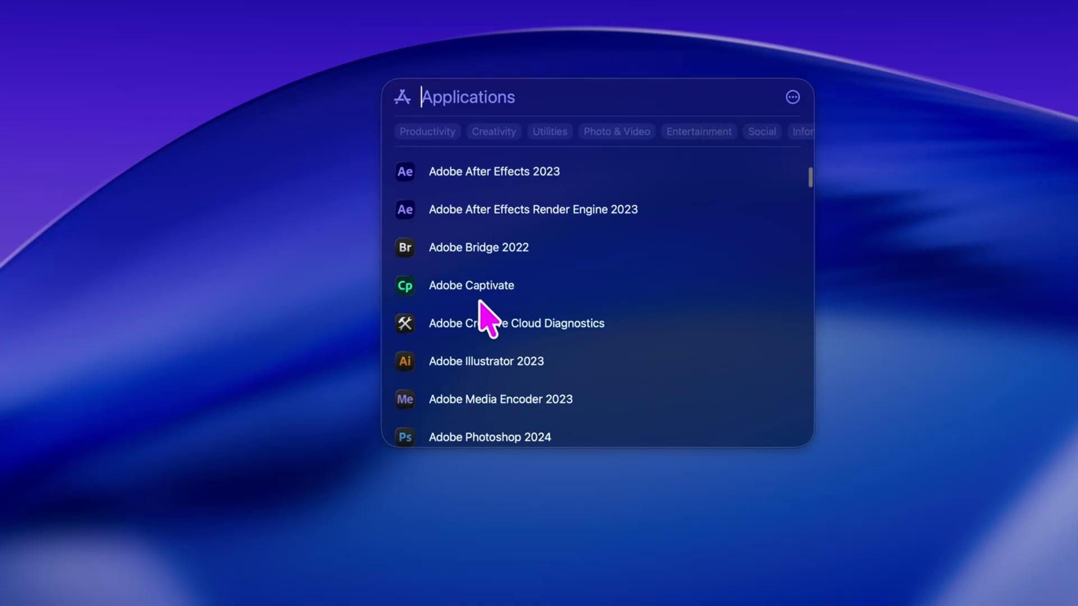
scroll(481, 306, "down", 15)
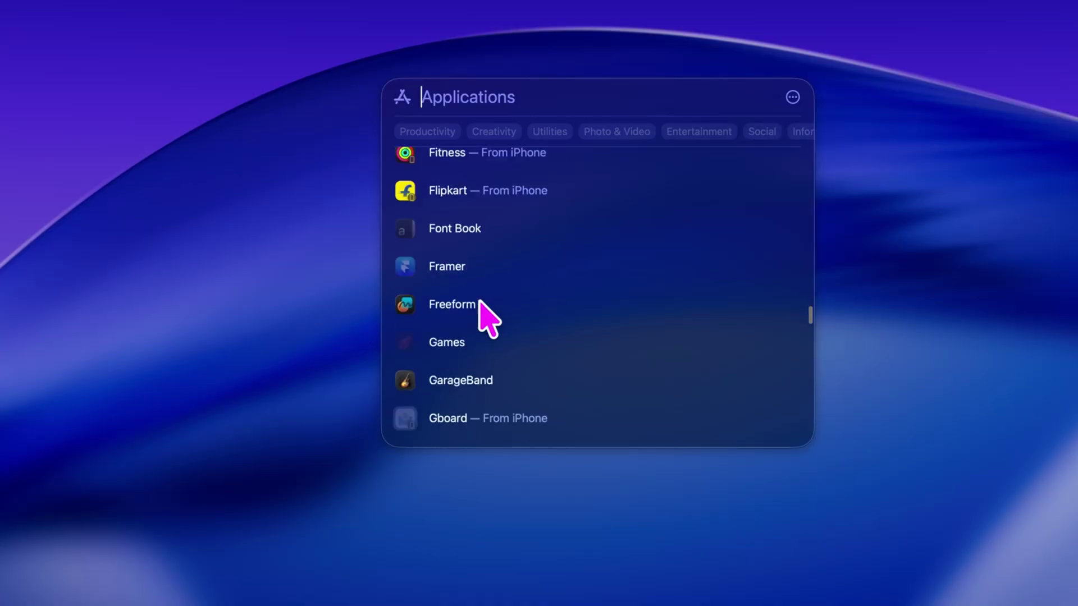
scroll(486, 317, "down", 20)
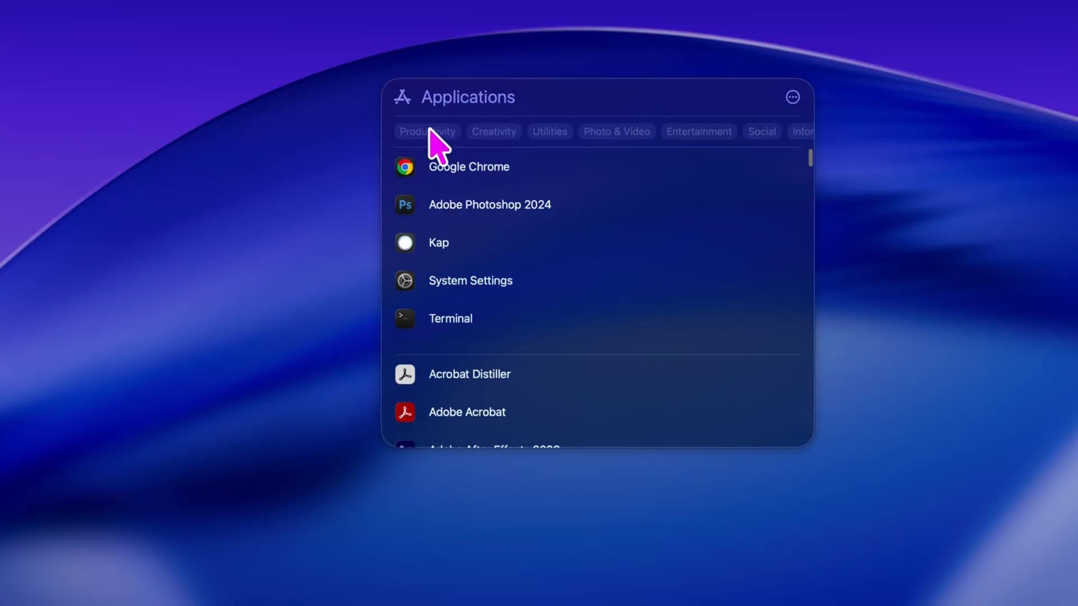
Filter the applications by Productivity, Creativity, Utilities, Photo & Video and Social in turn, clearing the category each time
left_click(428, 128)
left_click(513, 129)
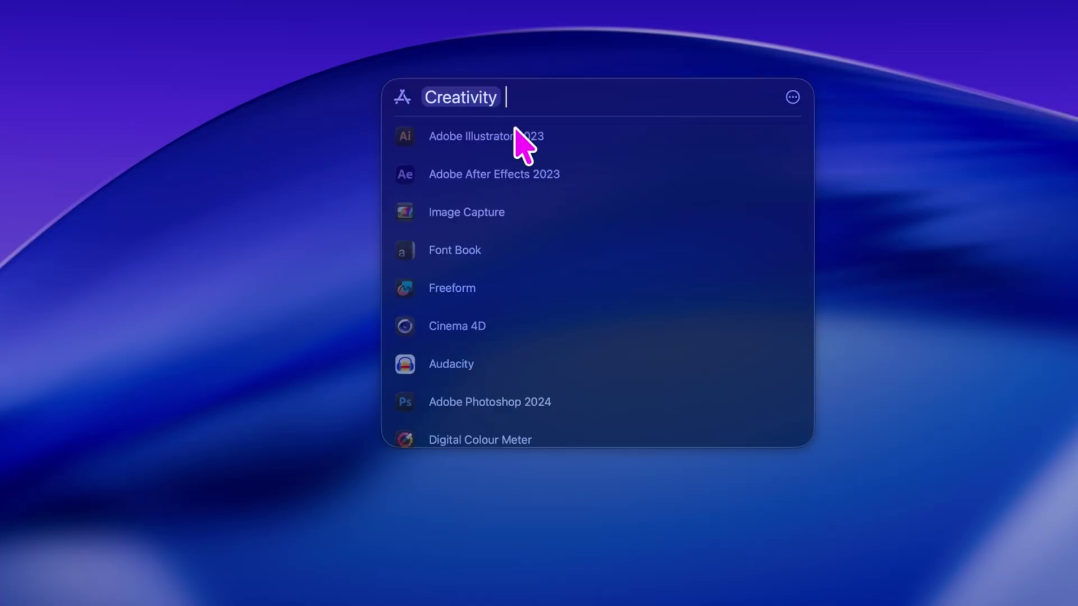
left_click(553, 131)
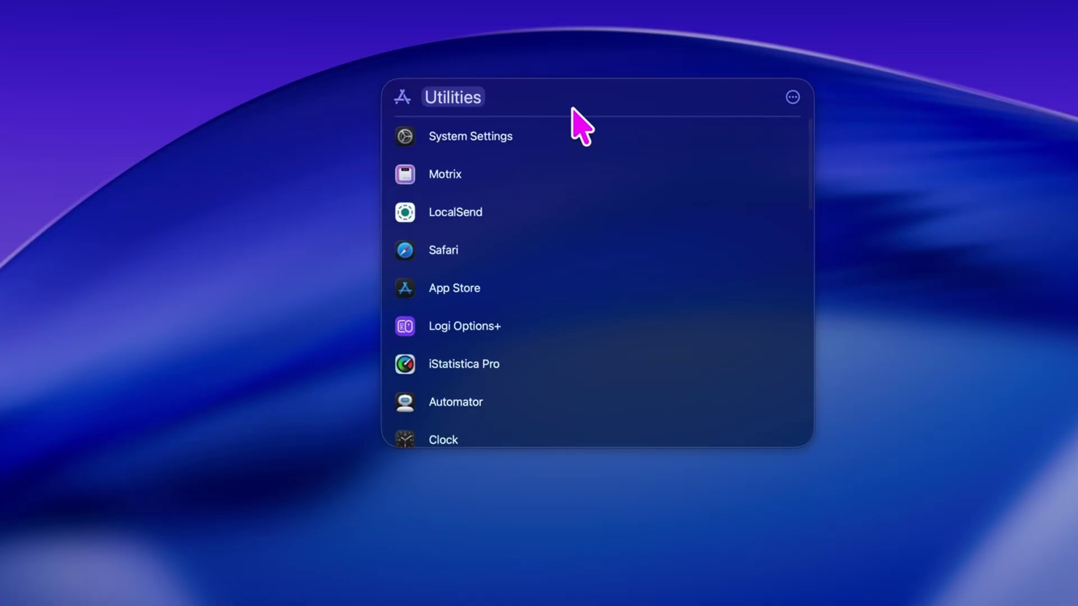
key("BackSpace")
left_click(615, 131)
key("BackSpace")
left_click(754, 133)
Filter the applications by Information & Reading, Health & Fitness and Other in turn, clearing each category
key("BackSpace")
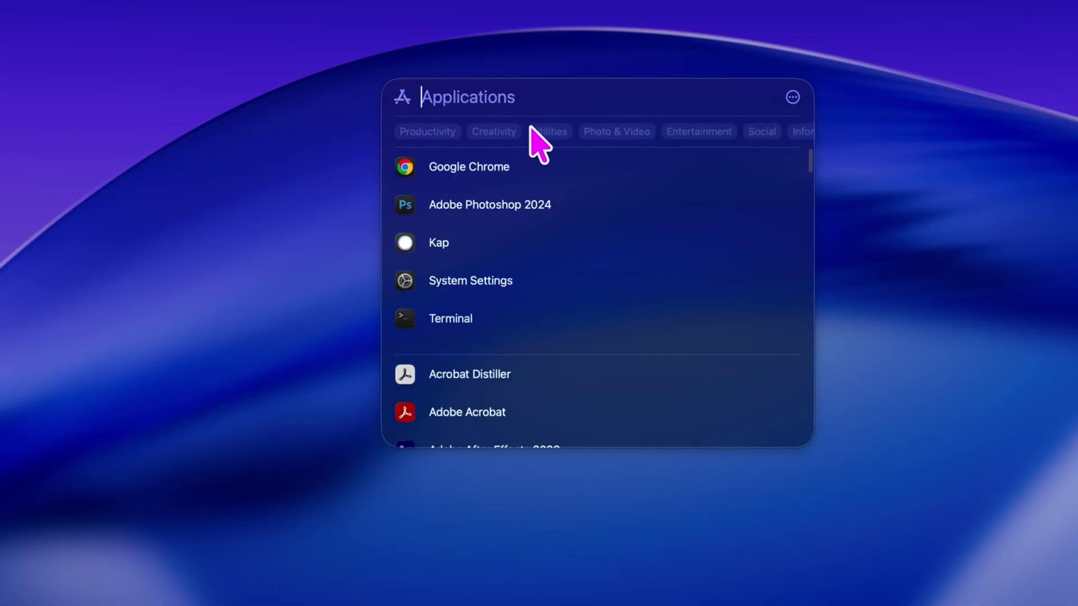
key("super+alt+8")
scroll(690, 131, "right", 5)
left_click(502, 136)
key("BackSpace")
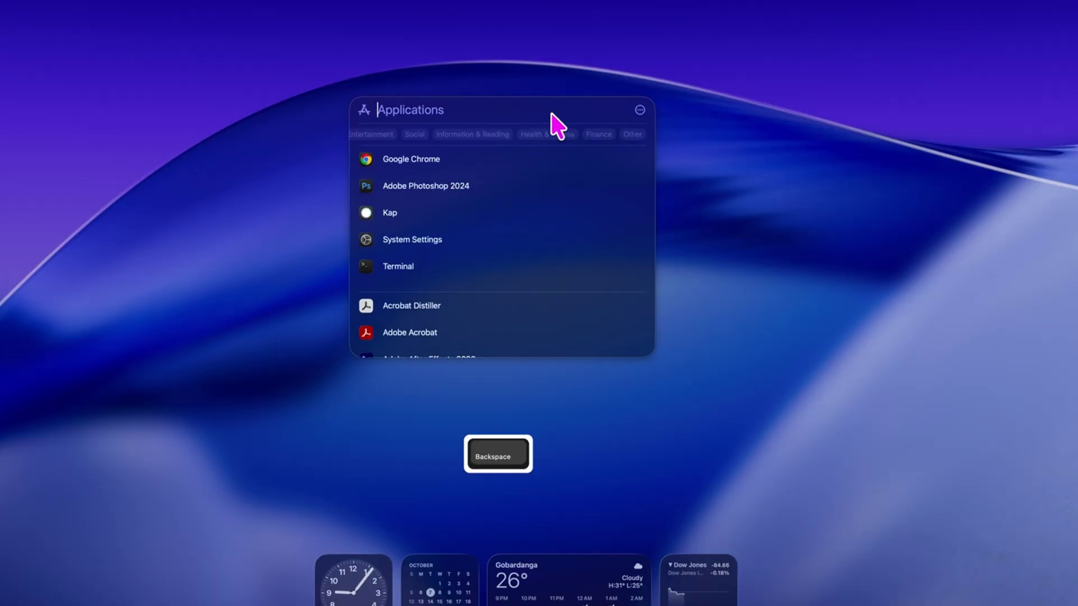
left_click(556, 134)
key("BackSpace")
left_click(632, 134)
key("BackSpace")
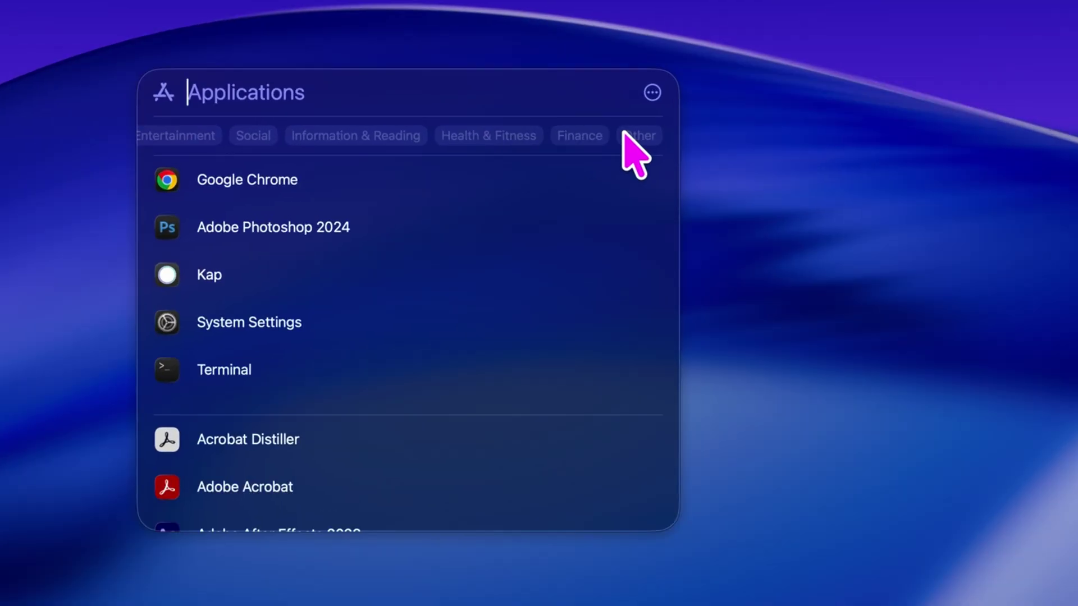
Set the Applications view back to a grid through its view options
left_click(640, 109)
left_click(595, 180)
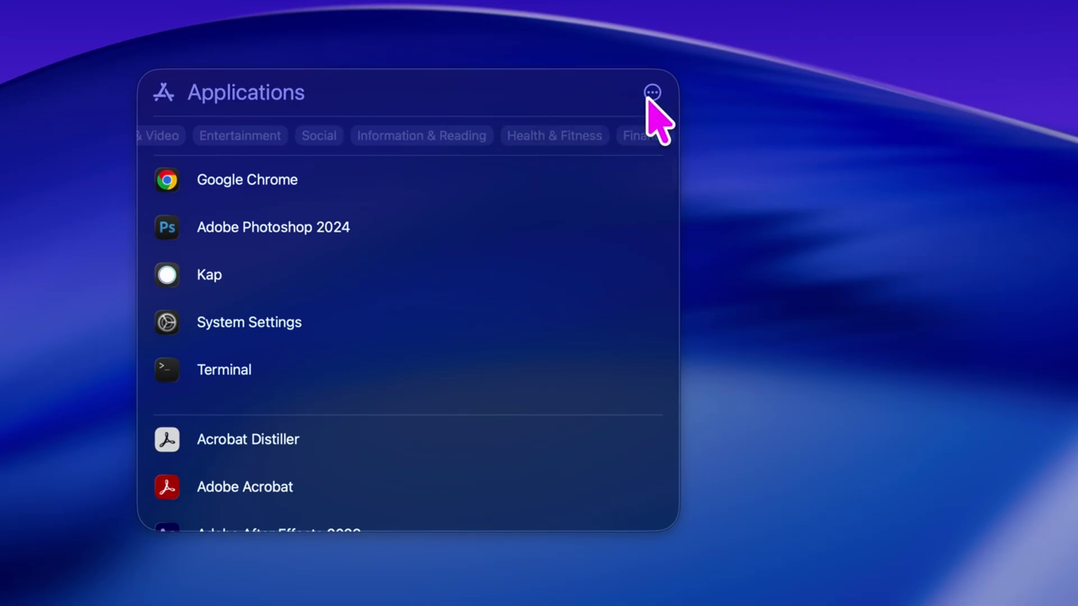
left_click(652, 95)
left_click(629, 128)
Look through the application grid for apps whose icons carry the iPhone badge
scroll(437, 353, "down", 3)
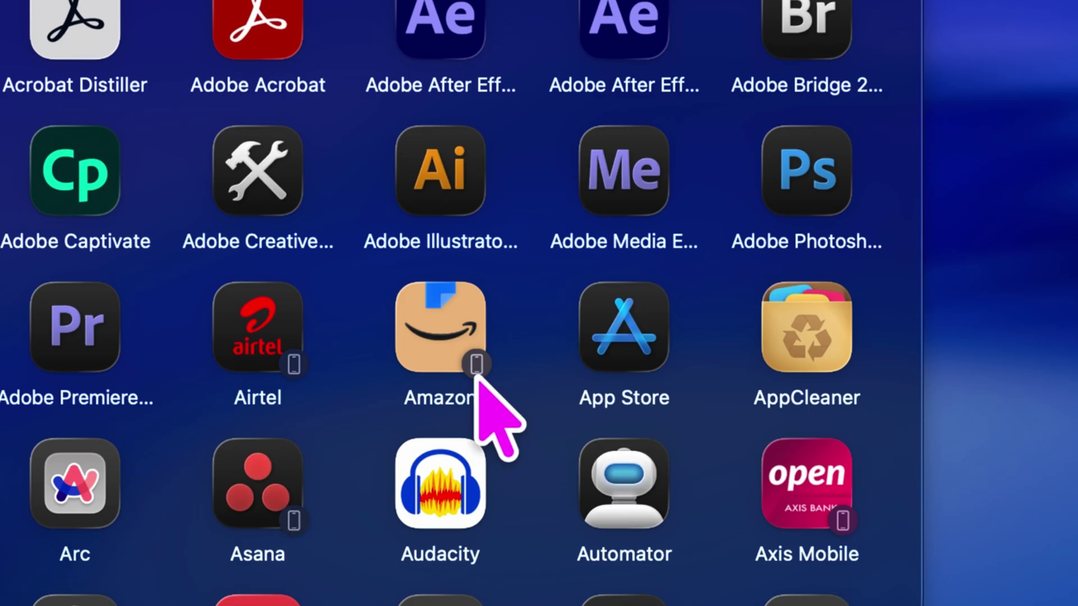
scroll(437, 387, "down", 3)
scroll(393, 359, "down", 6)
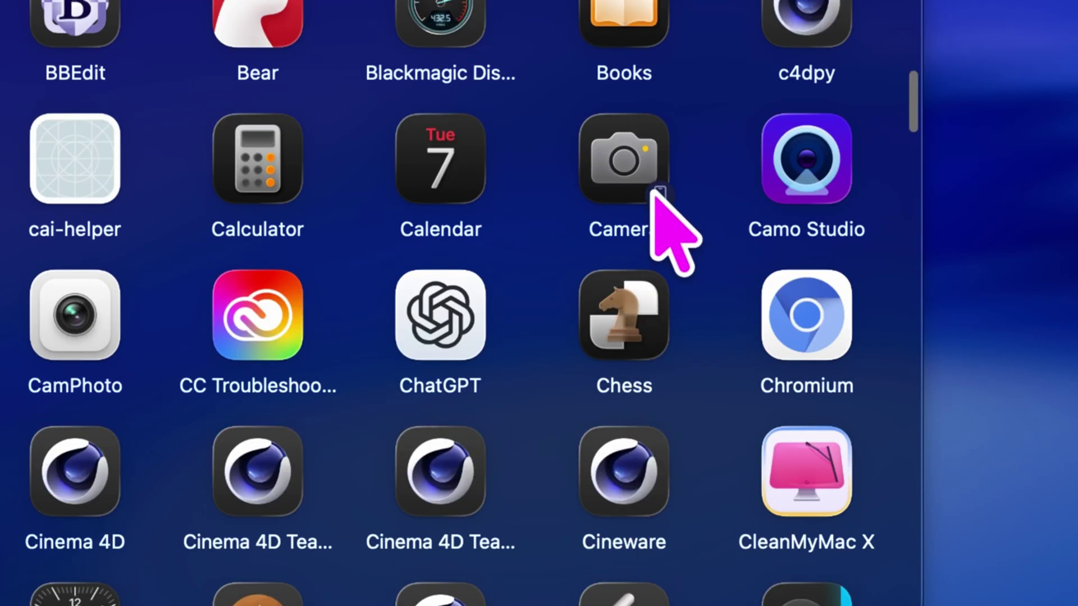
scroll(617, 269, "down", 10)
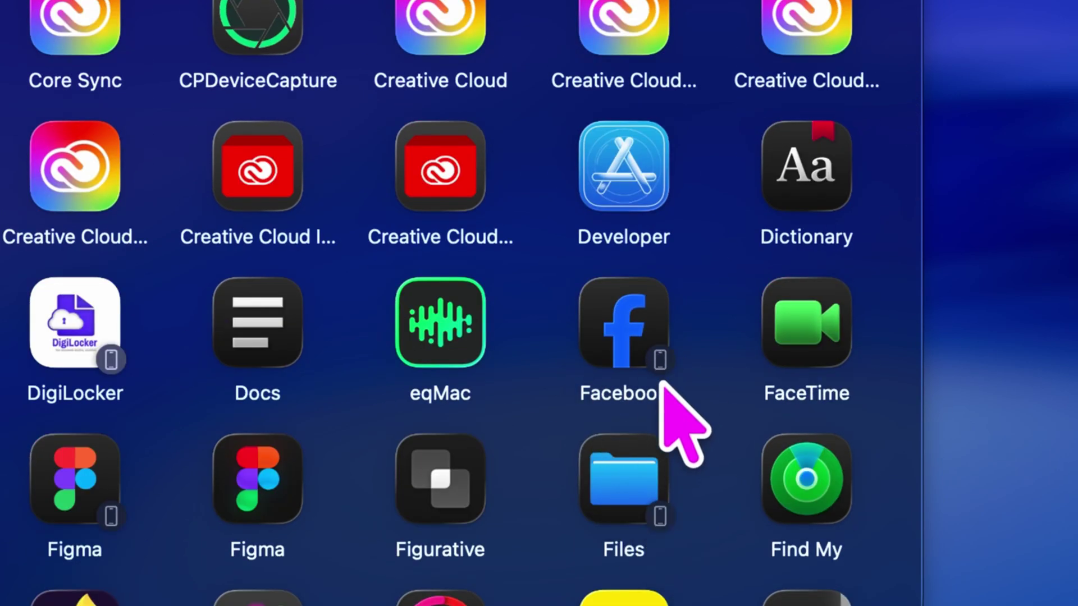
scroll(662, 381, "down", 4)
scroll(668, 351, "down", 10)
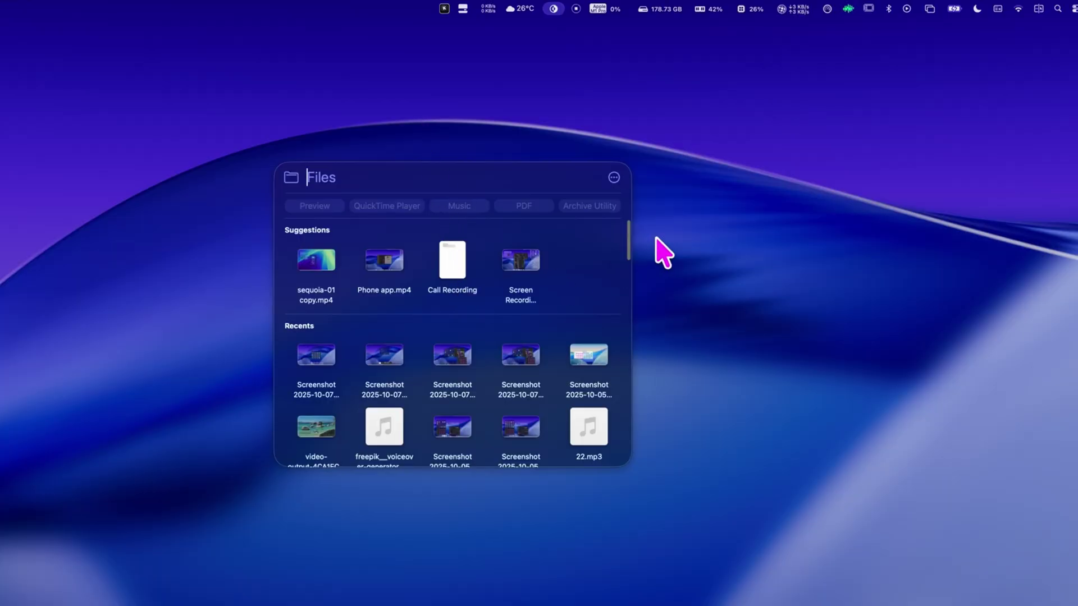
Look through the suggested and recent items in the Files view
scroll(567, 290, "down", 15)
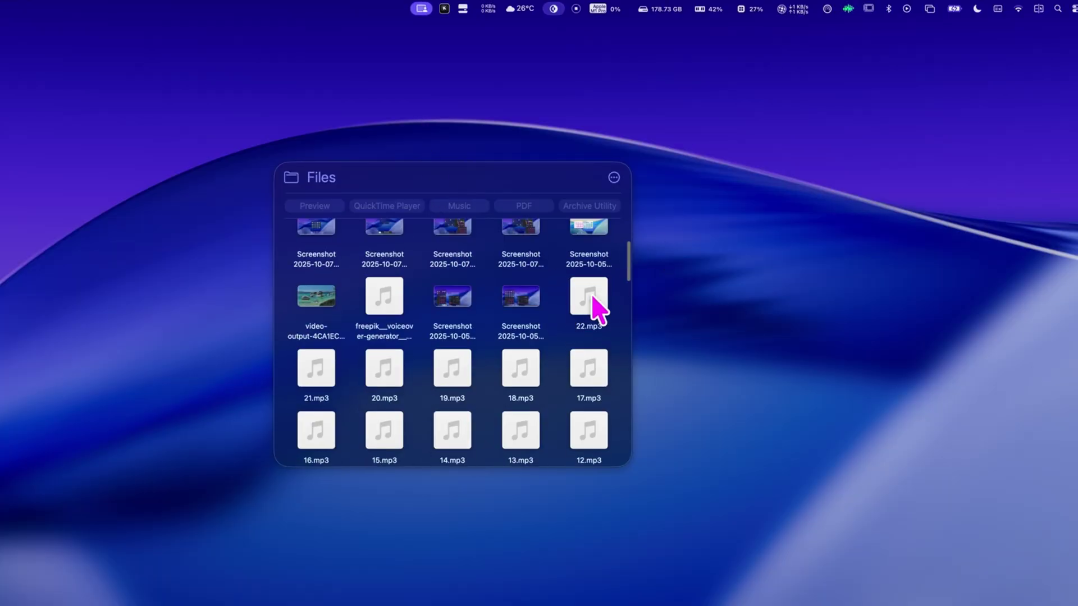
scroll(572, 315, "up", 20)
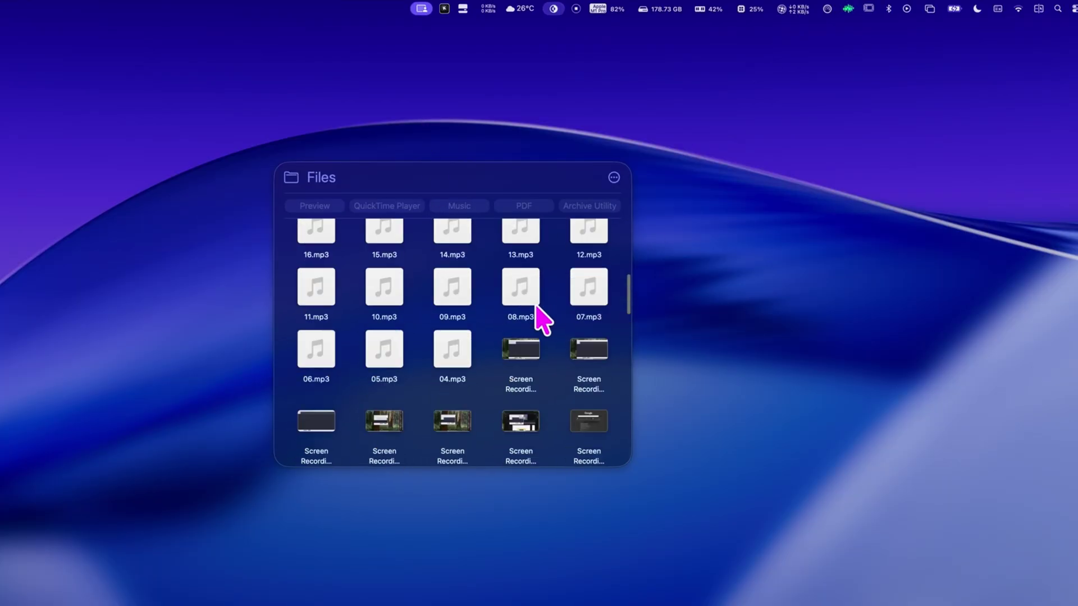
scroll(572, 303, "down", 10)
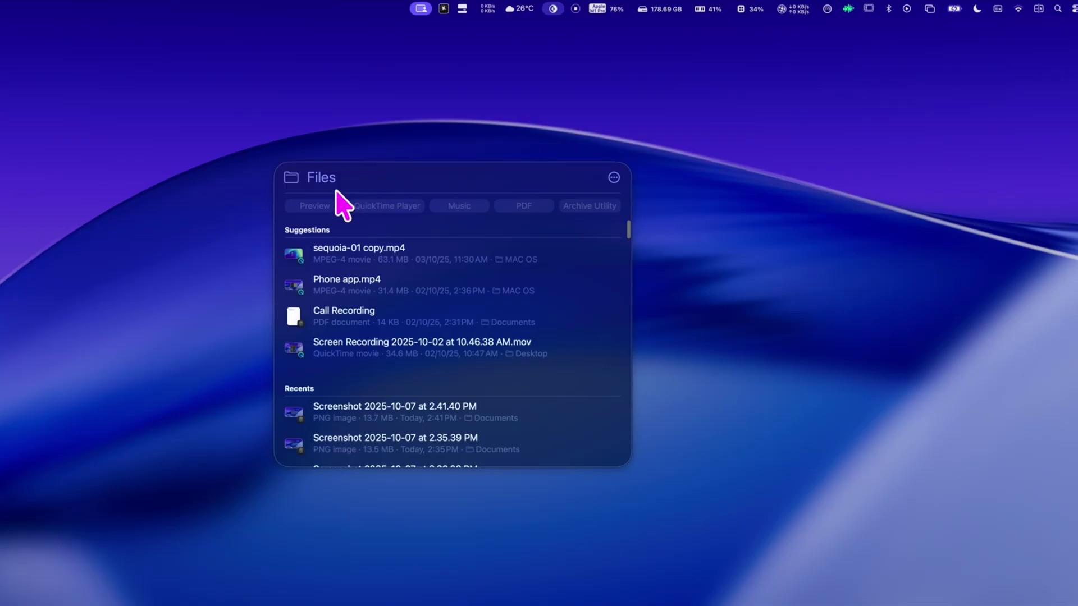
Filter the files by Music and by PDF, look through the matching files and clear each filter
scroll(427, 258, "down", 10)
scroll(415, 288, "up", 10)
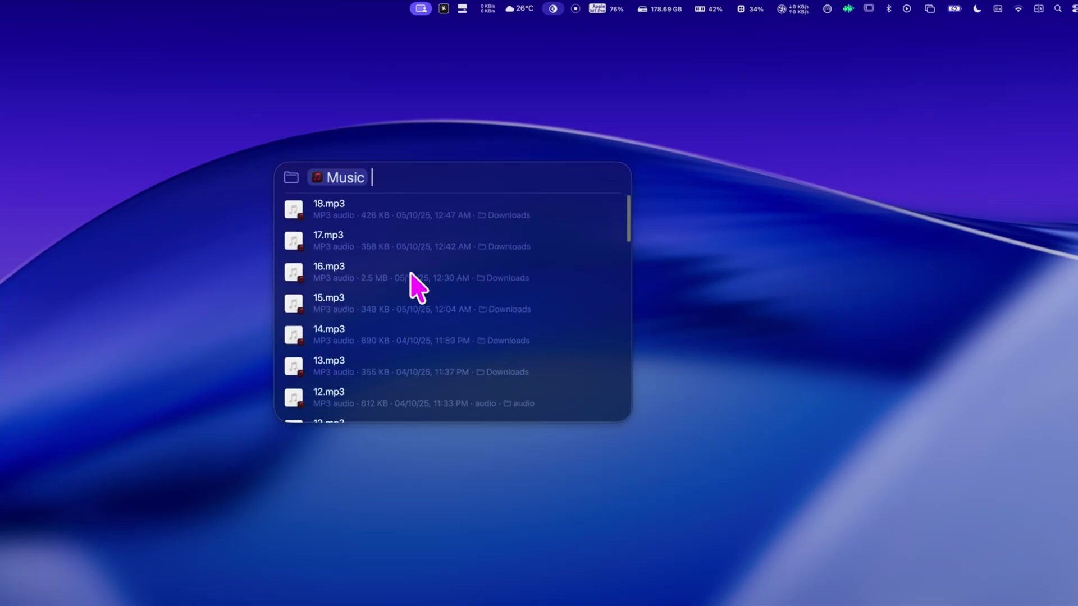
key("BackSpace")
left_click(590, 209)
scroll(473, 271, "down", 10)
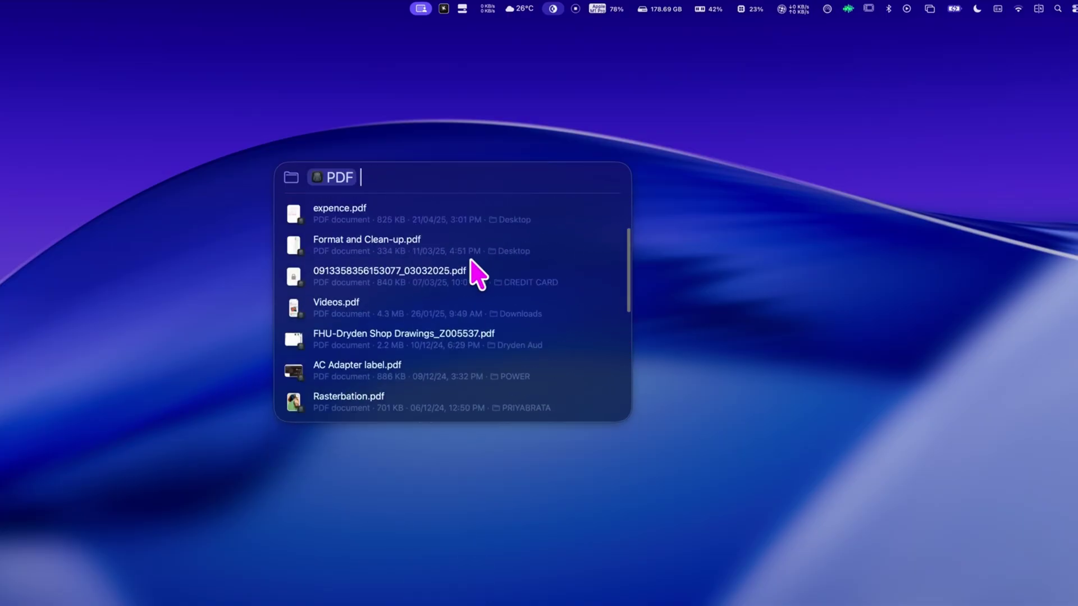
scroll(476, 274, "up", 10)
key("BackSpace")
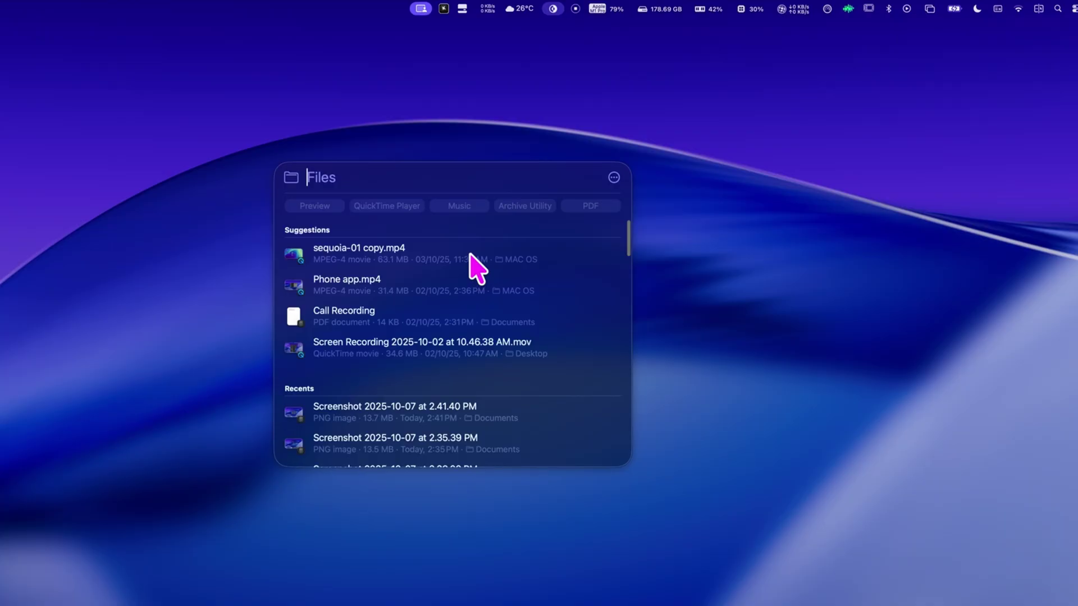
Filter the files by QuickTime Player and by Preview, look through the matching files and clear each filter
left_click(414, 209)
scroll(433, 271, "down", 2)
key("BackSpace")
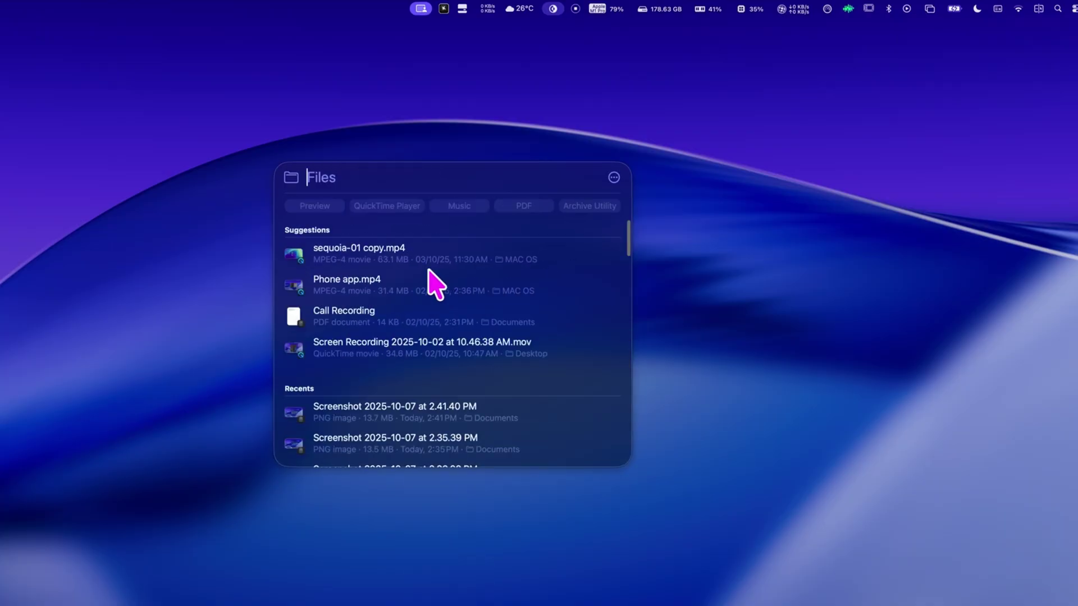
left_click(328, 205)
scroll(444, 270, "down", 10)
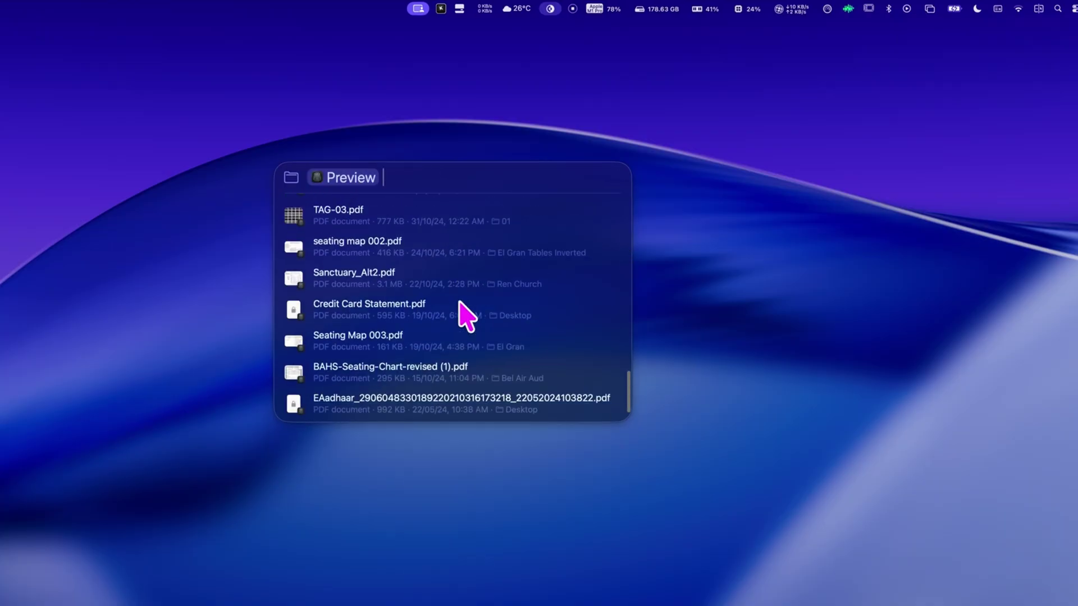
scroll(460, 306, "up", 10)
key("BackSpace")
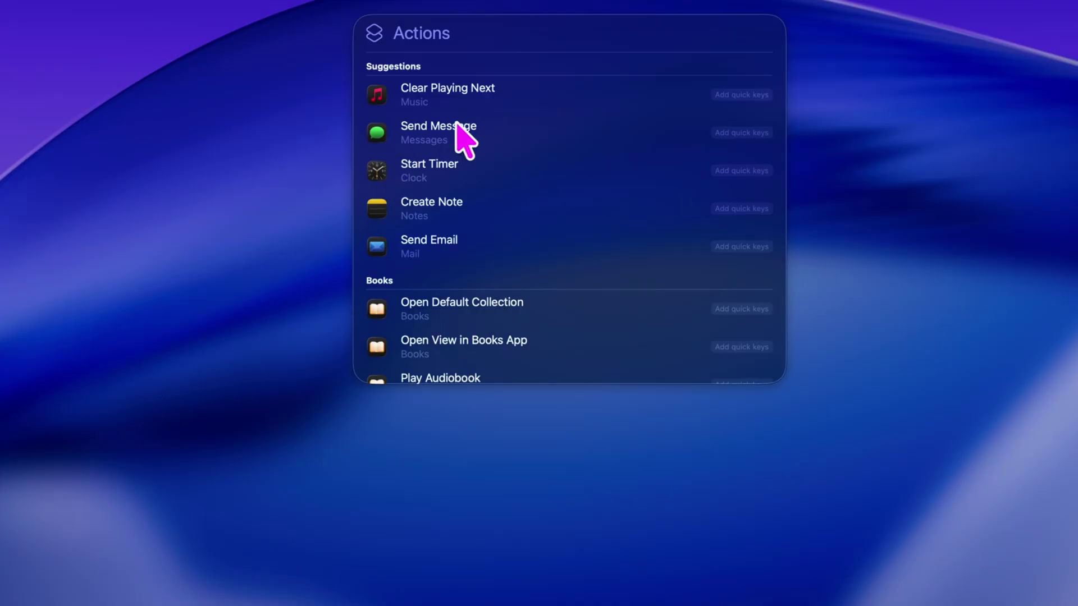
Examine the available actions by app in the Actions view, from the suggestions down to the System Settings entries
scroll(482, 168, "down", 4)
scroll(449, 151, "up", 4)
scroll(440, 284, "down", 5)
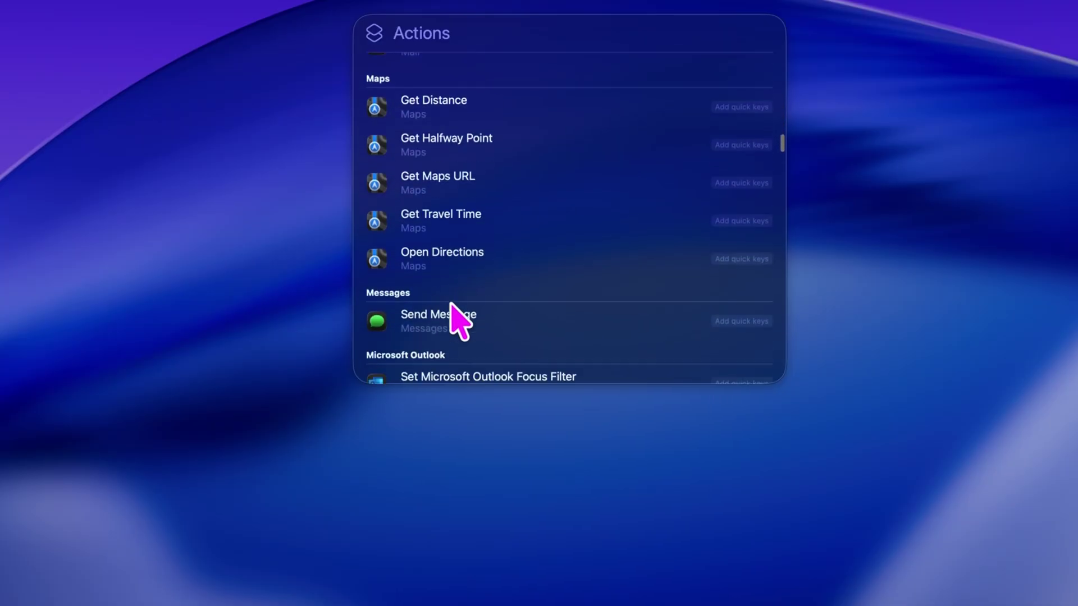
scroll(480, 303, "down", 3)
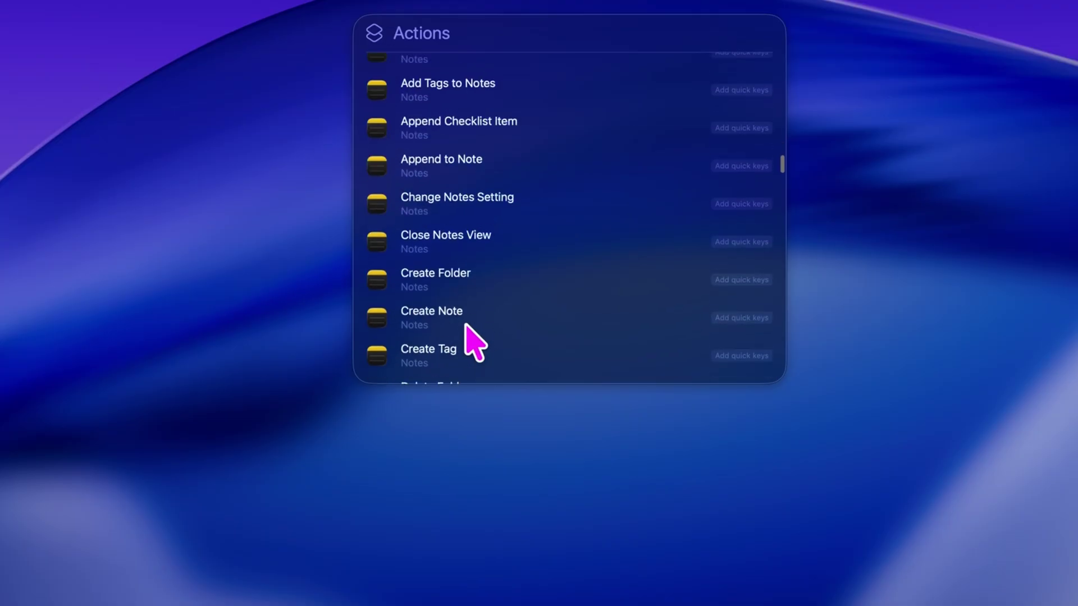
scroll(430, 306, "down", 20)
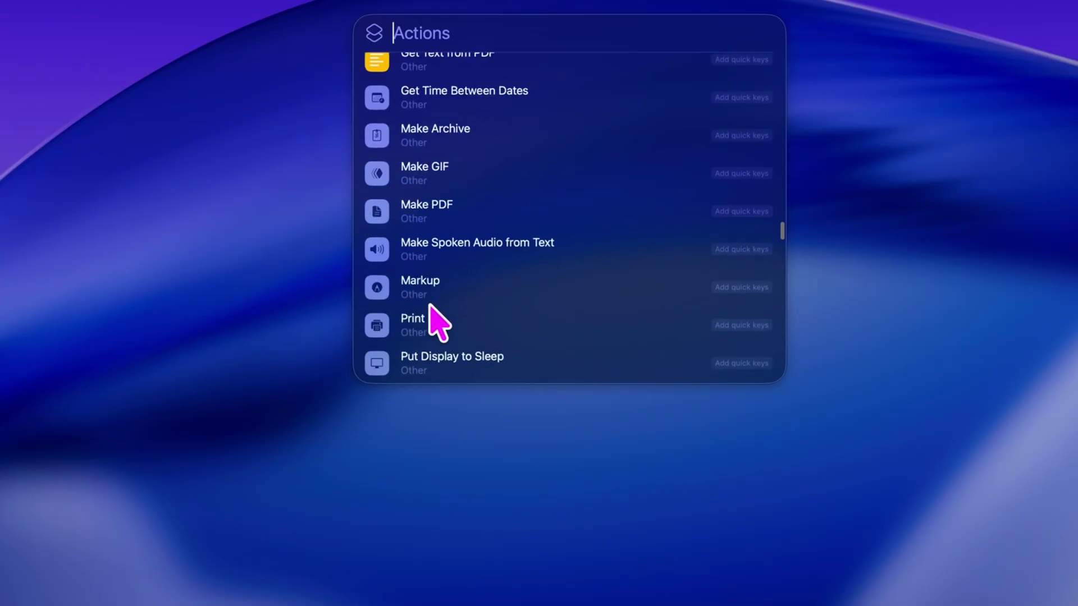
scroll(433, 308, "down", 20)
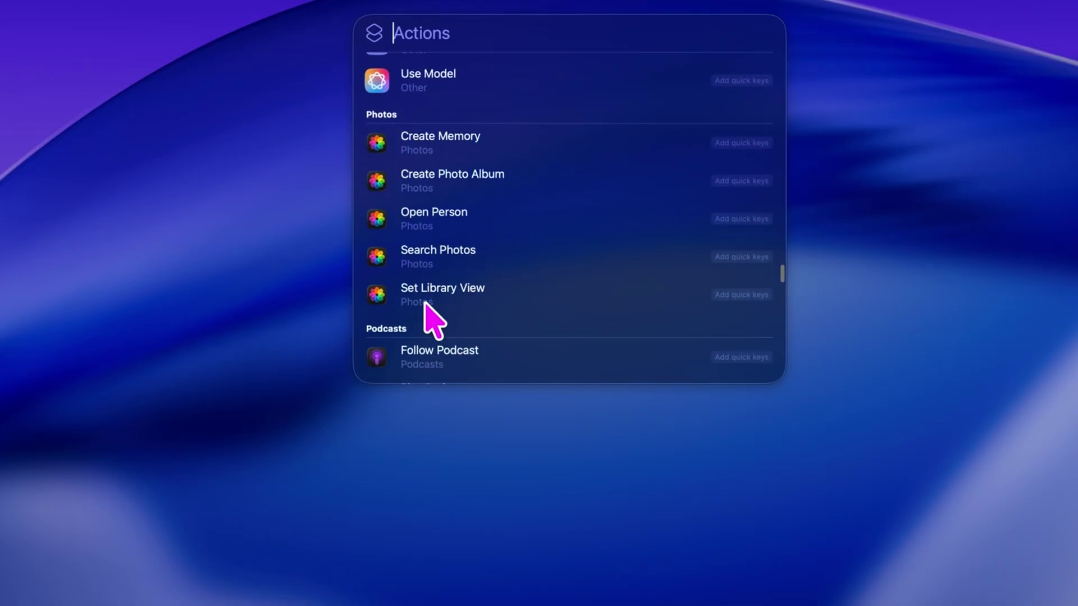
scroll(438, 102, "down", 20)
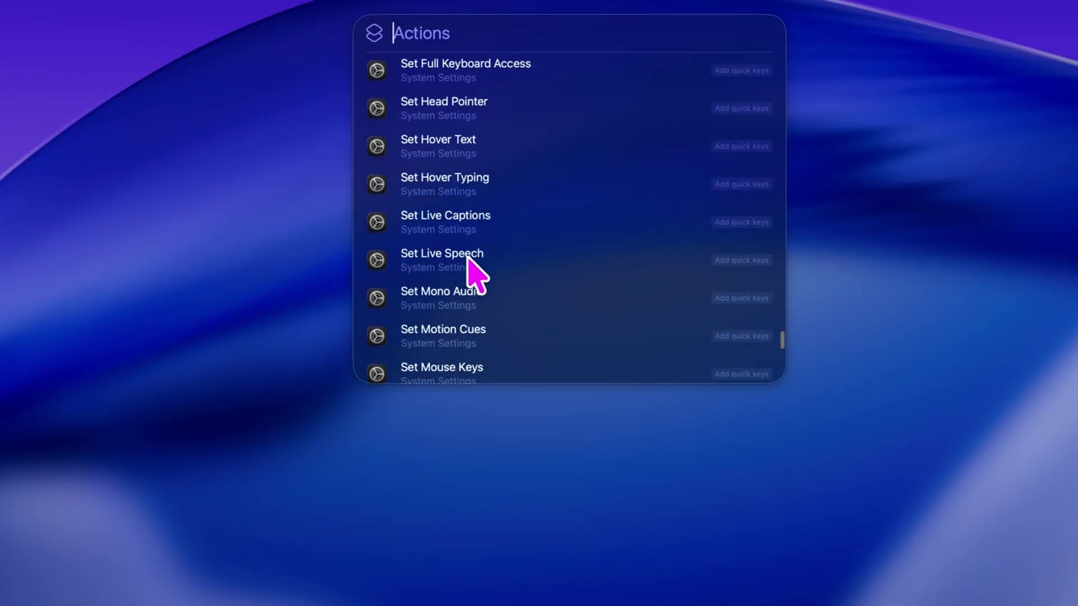
Run the Send Message action through its quick keys "sm" and enter the message "hshdhsdhh"
scroll(473, 273, "down", 10)
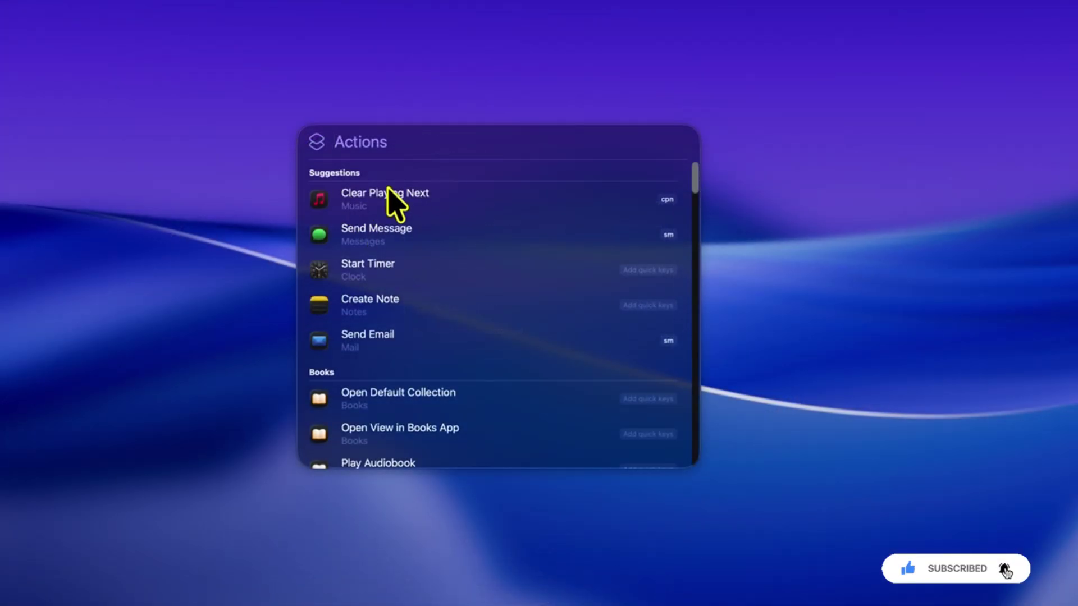
type("sm")
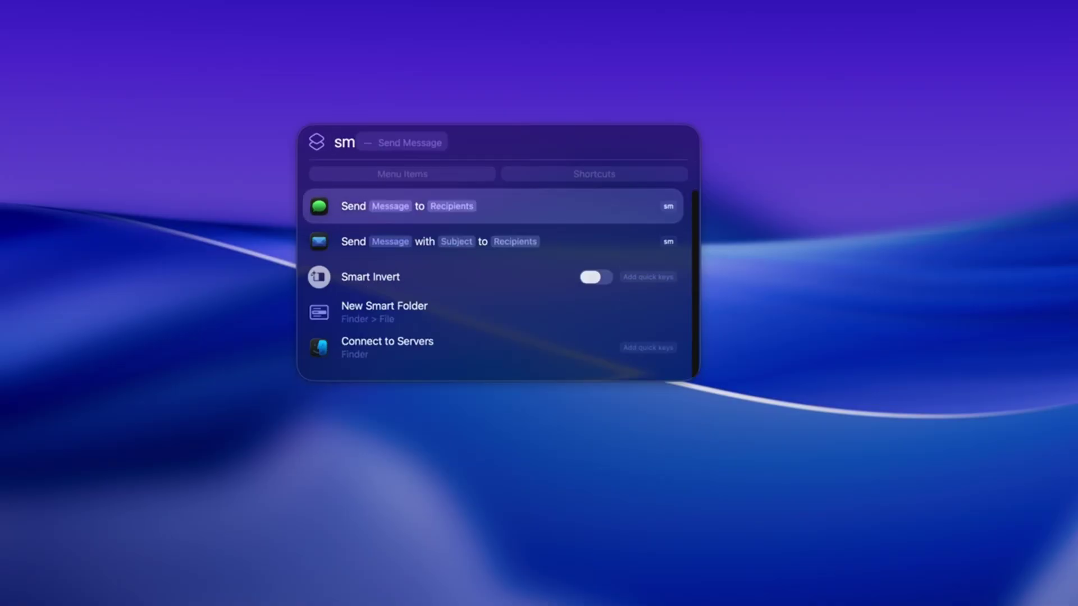
key("Return")
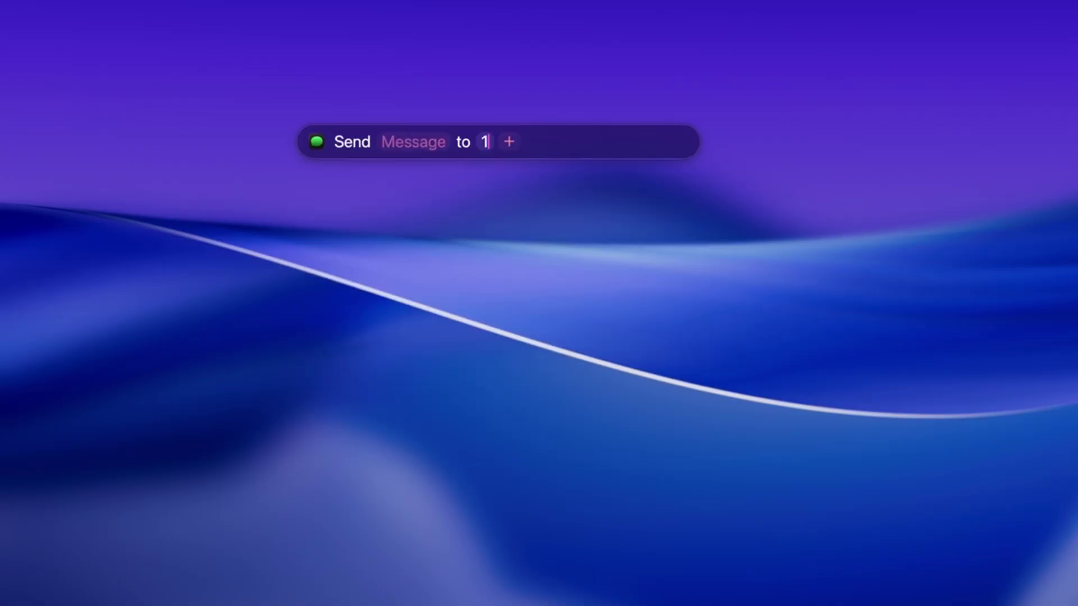
type("hshdhsdhh")
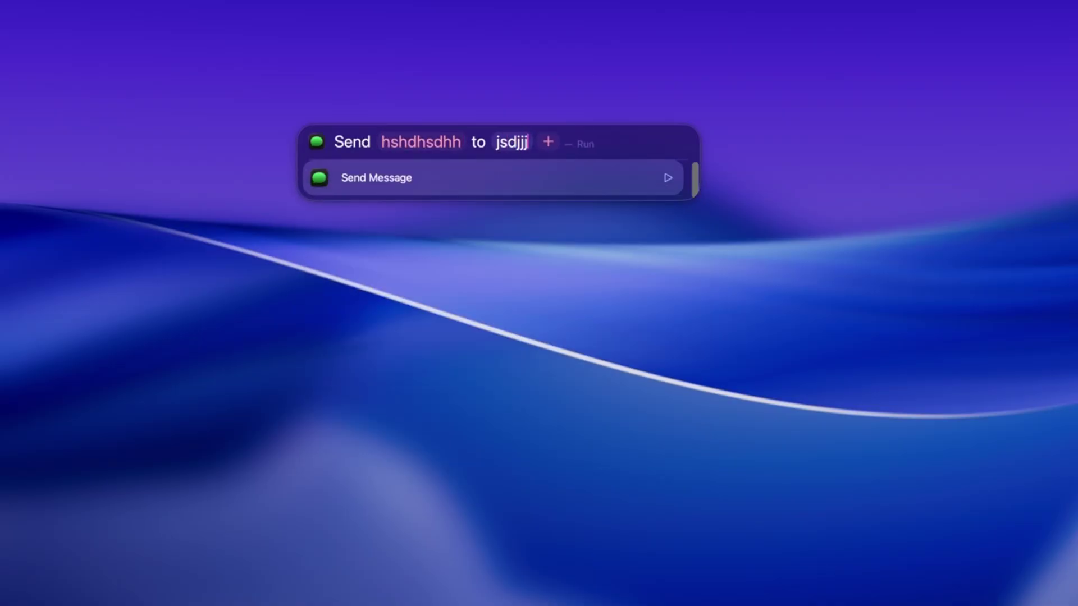
type("js")
Replace the recipient entry of the Send Message action and choose a matching contact as the recipient
key("BackSpace")
key("BackSpace")
type("pr")
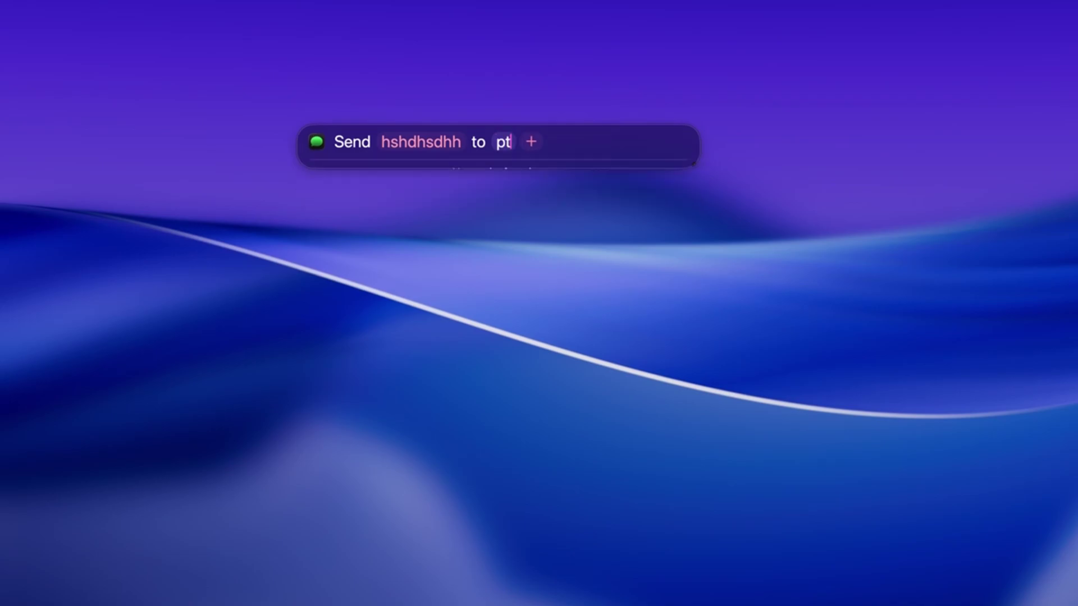
key("Down")
key("Down")
key("Down")
key("Down")
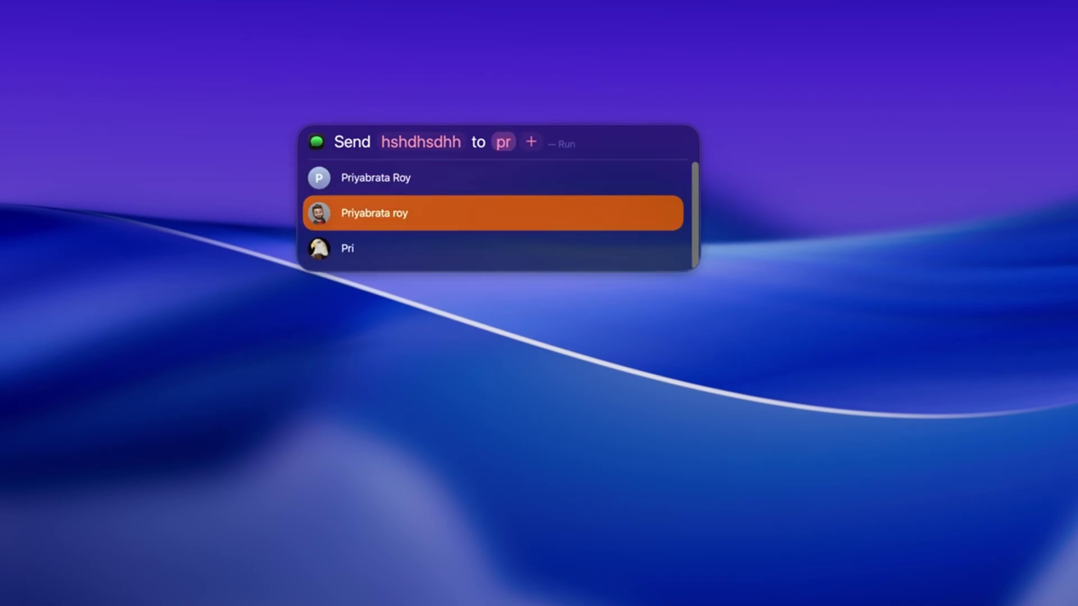
key("Return")
Reopen the Actions view and open the Create Note action's quick keys for editing
key("super+space")
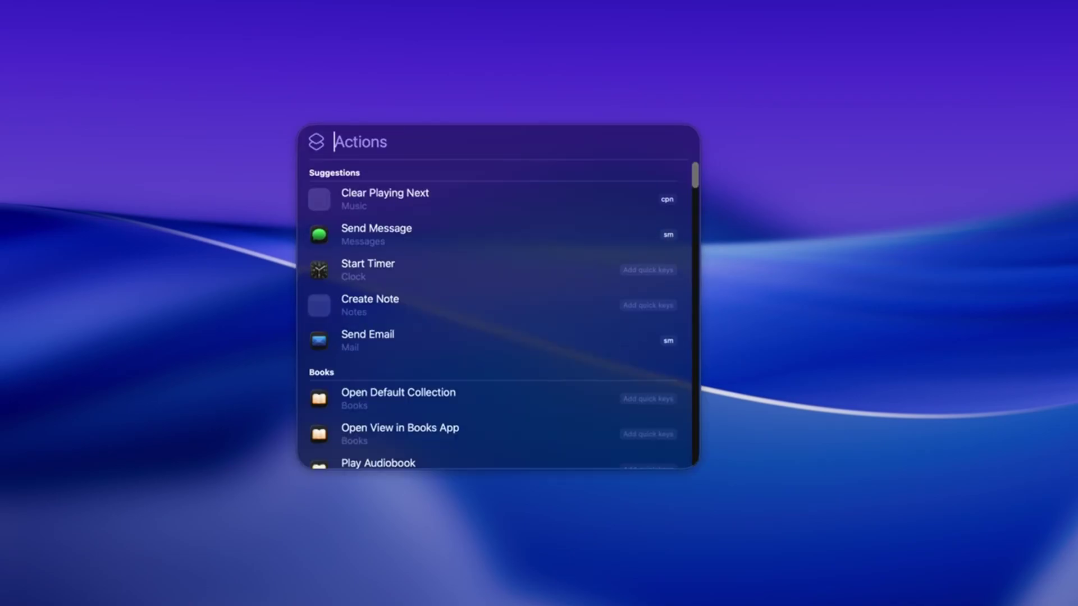
scroll(449, 252, "down", 1)
left_click(651, 288)
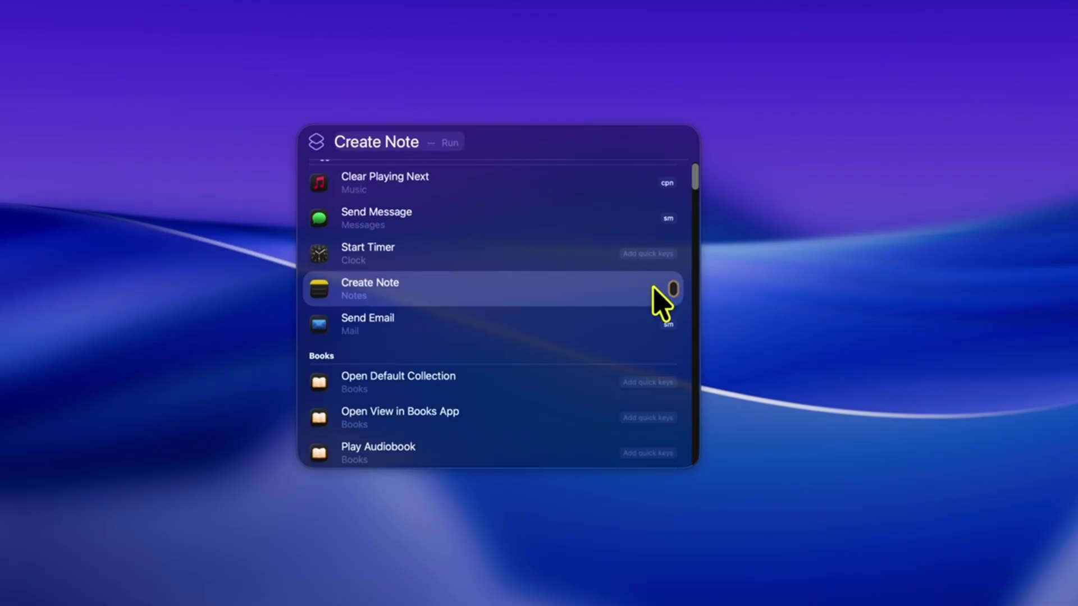
left_click(567, 137)
type("n")
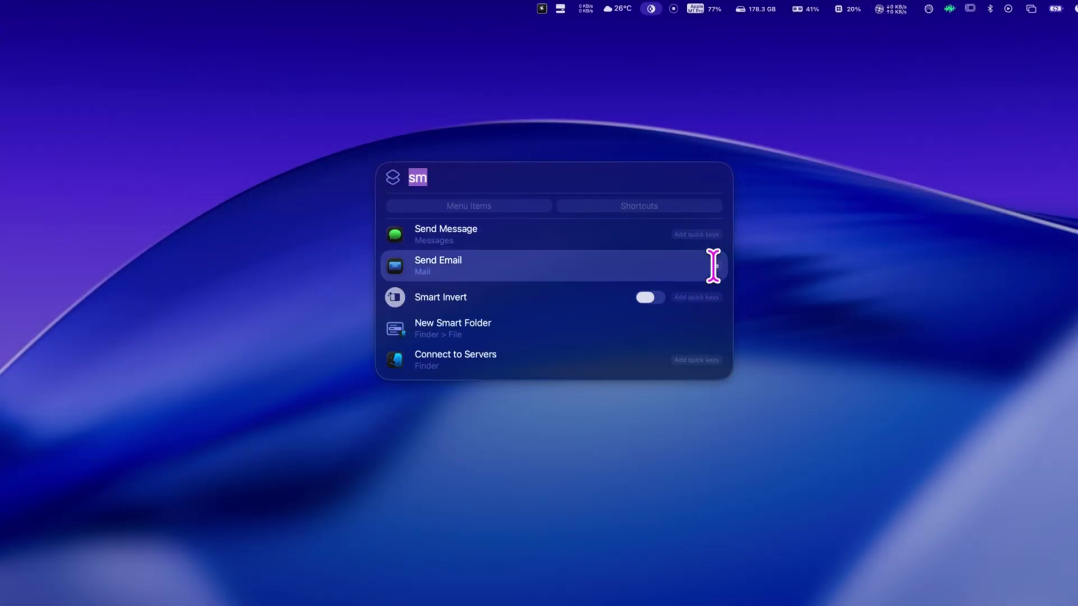
Assign the quick keys "se" to Send Email, run it with them and fill in message "hi there", subject "hi" and a recipient
left_click(711, 268)
key("Escape")
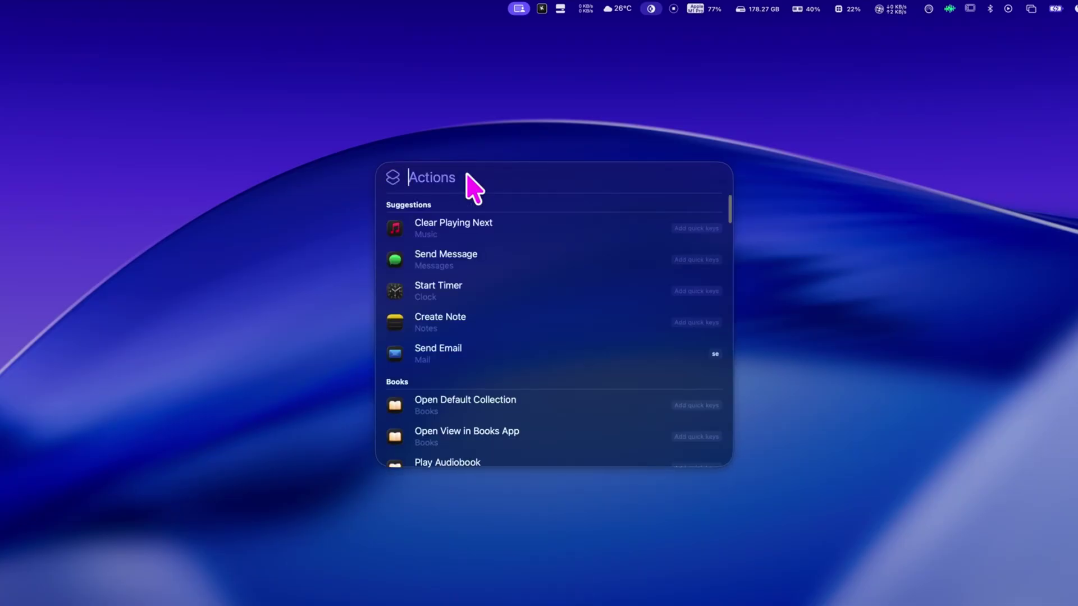
type("send Email")
key("Return")
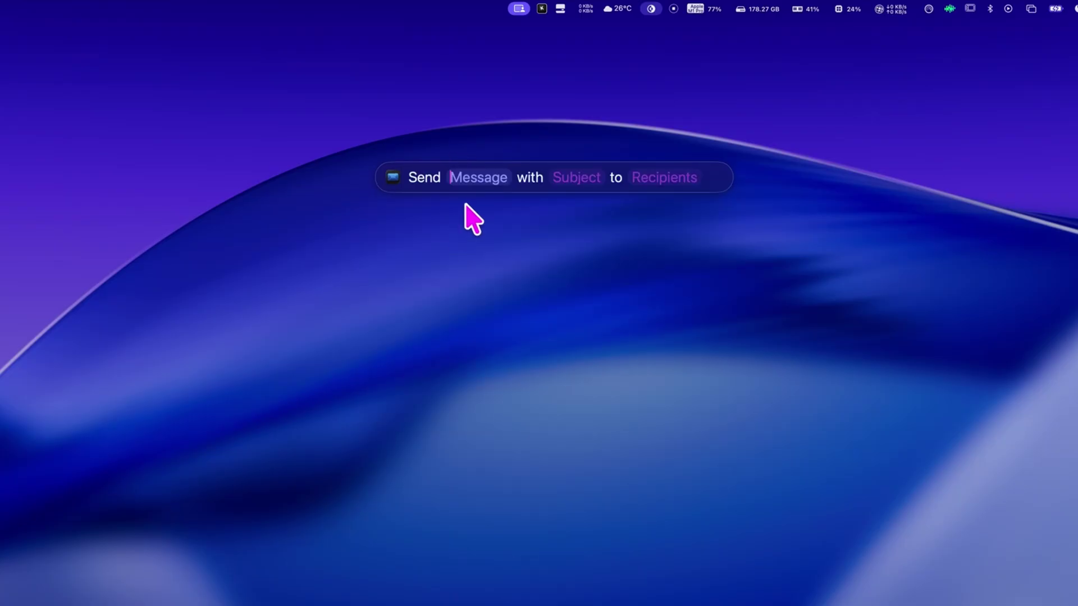
type("hi there")
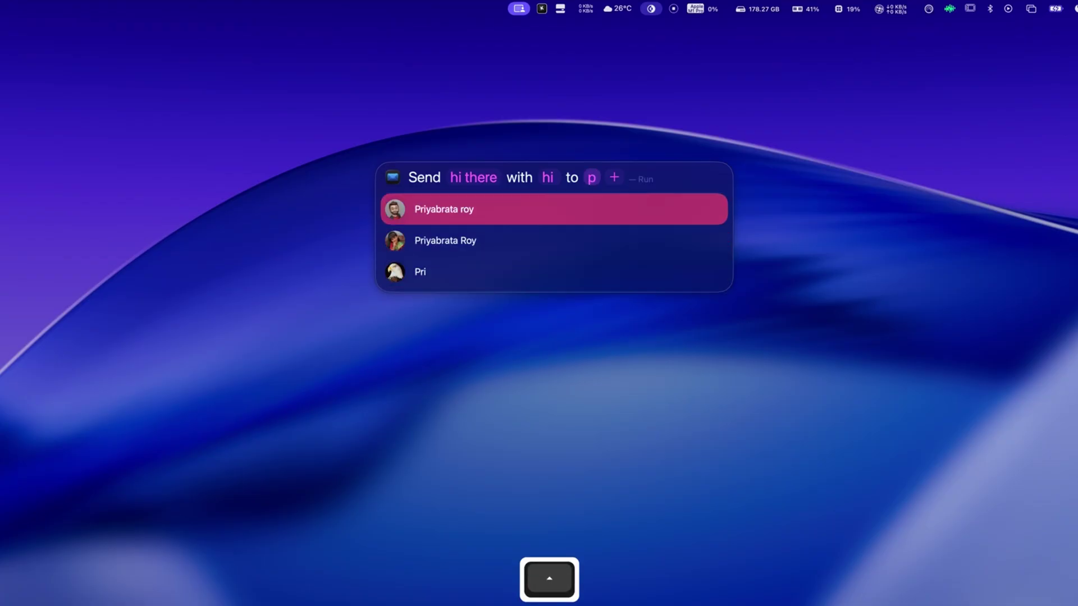
key("Return")
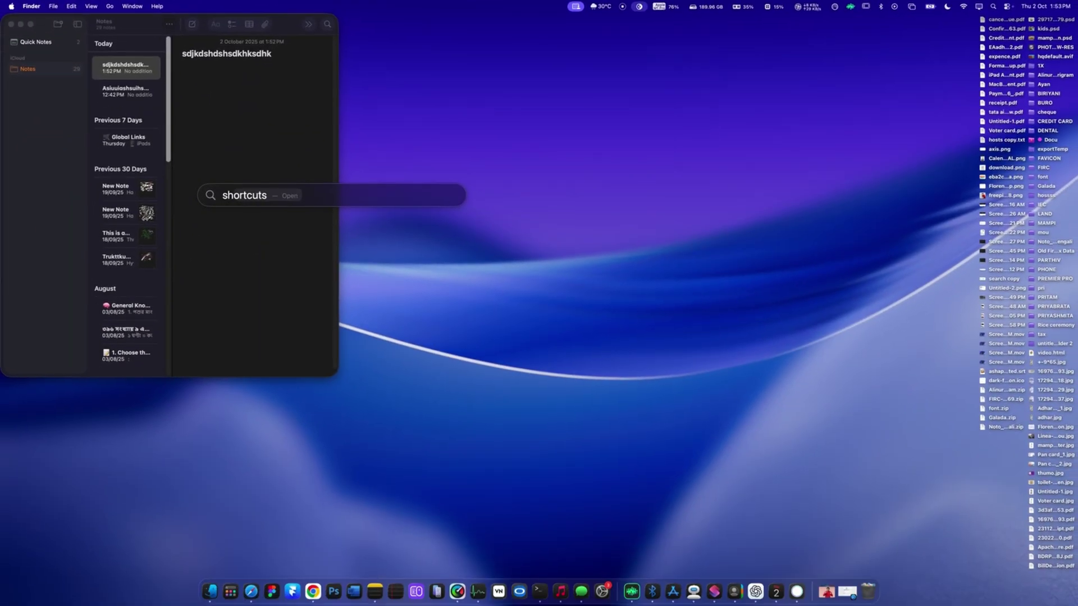
Open the Shortcuts app and create a shortcut named Open Illustrator with an Open App action set to Adobe Illustrator 2023
key("Return")
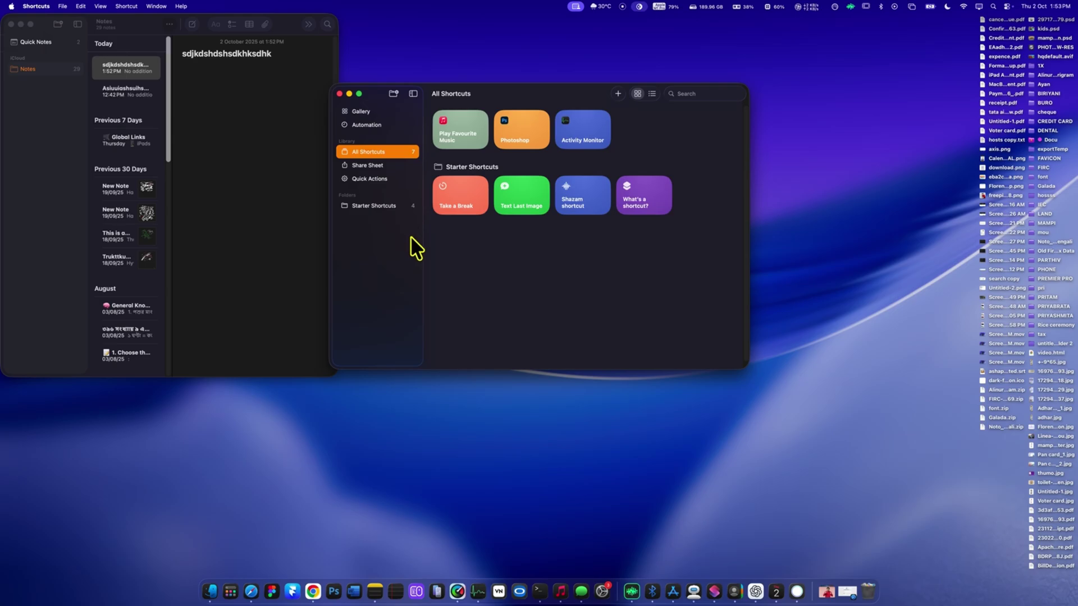
key("super+n")
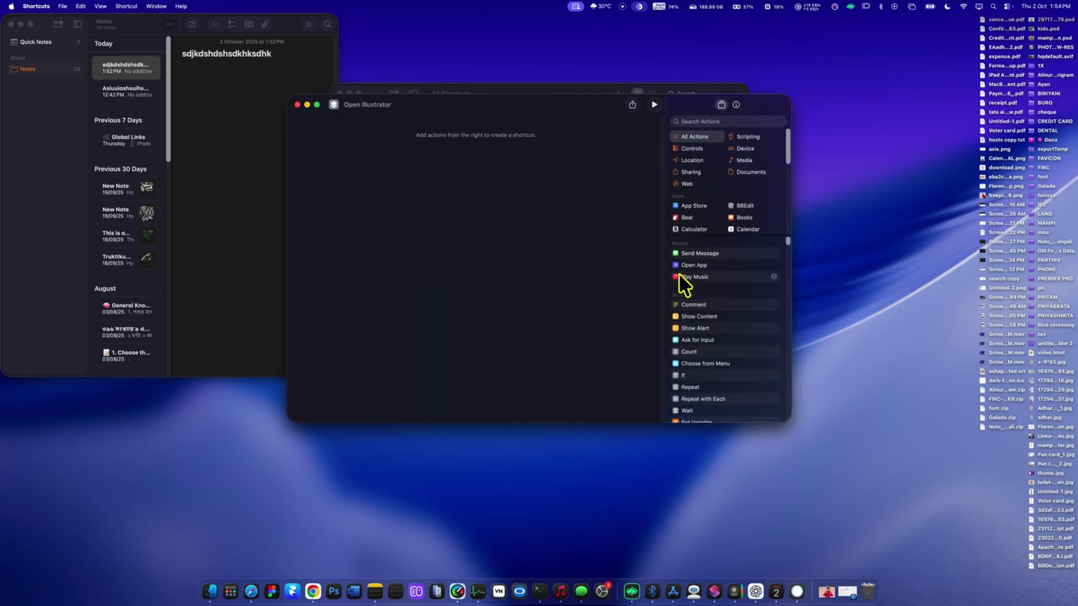
double_click(722, 267)
left_click(389, 135)
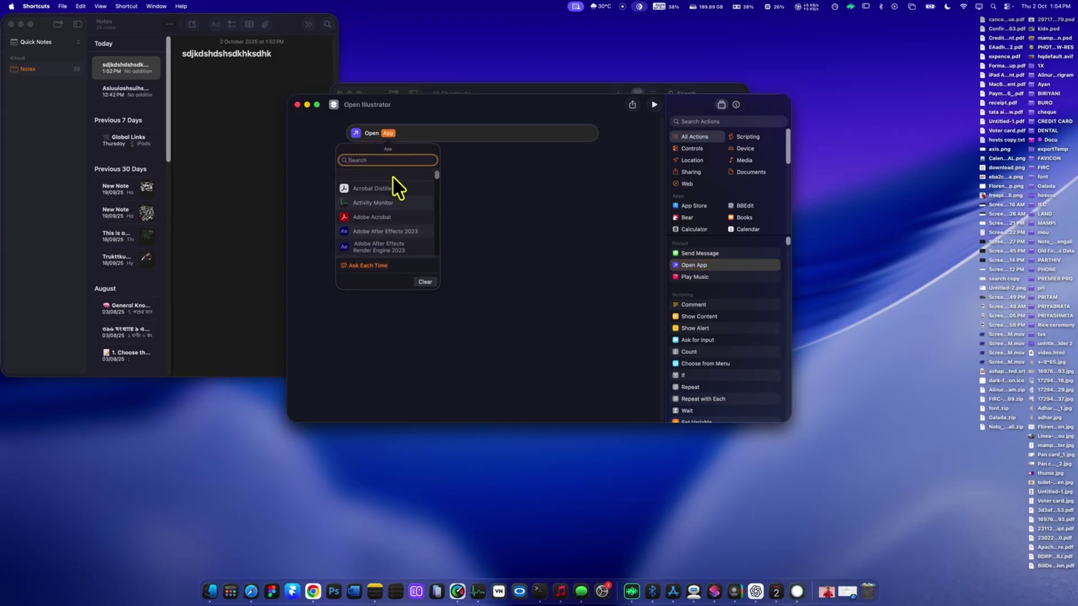
left_click(377, 202)
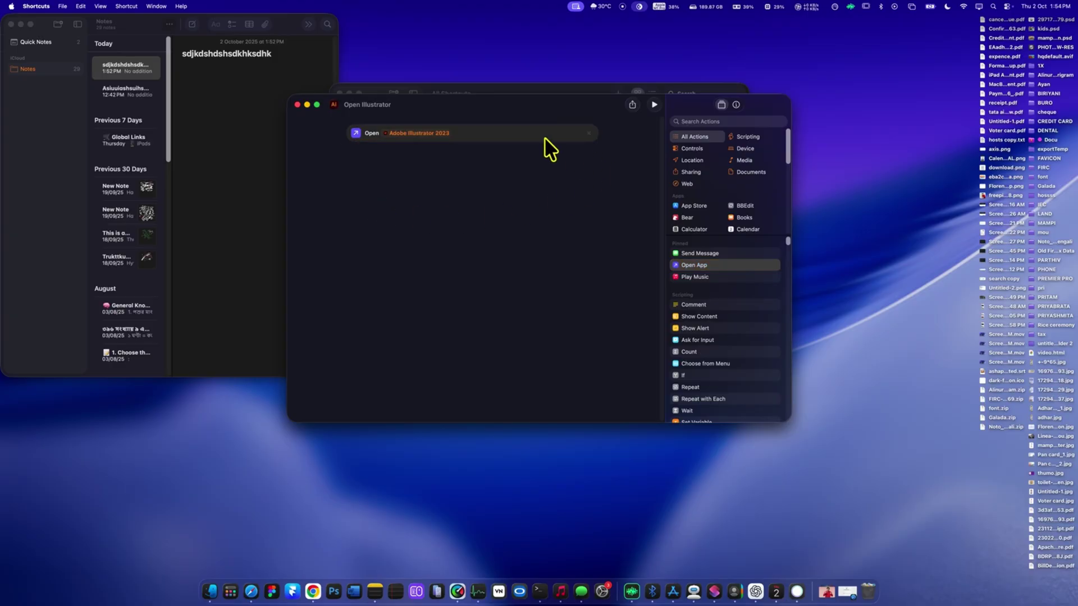
Search the Actions view for "ill", open the Open Illustrator shortcut's quick keys for editing and leave the search
key("F11")
key("super+space")
key("super+3")
type("ill")
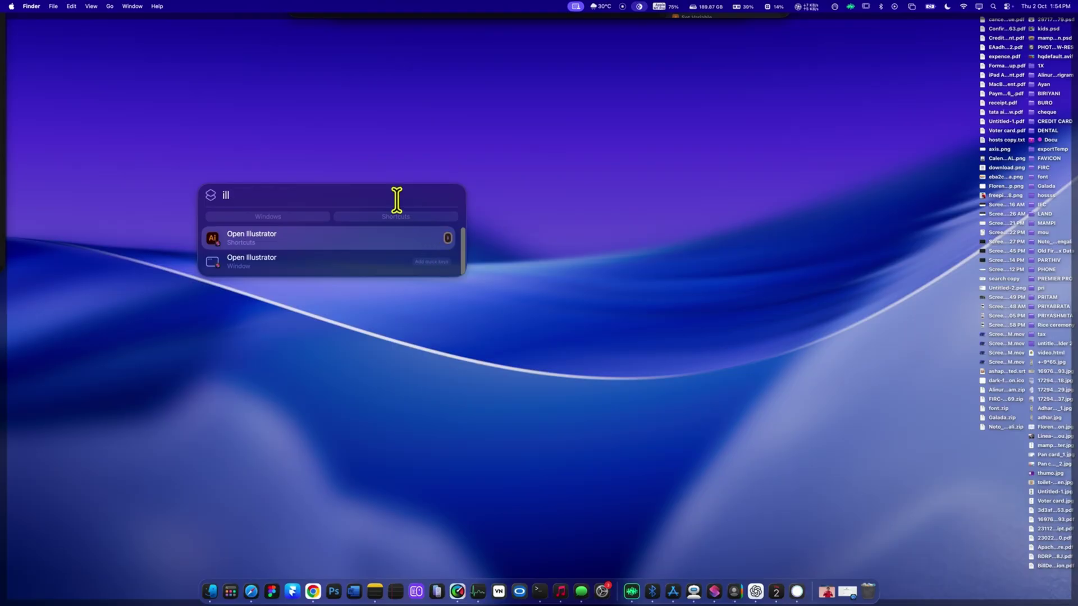
key("BackSpace")
key("BackSpace")
key("BackSpace")
left_click(368, 139)
Search Spotlight for "i" and run the matching entry
key("super+space")
type("i")
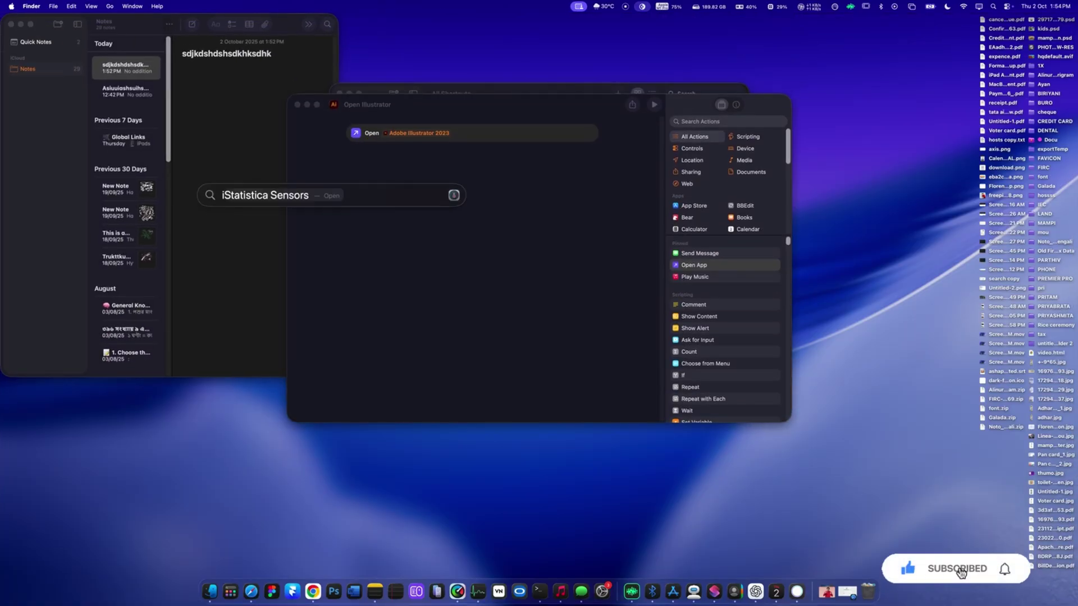
key("Return")
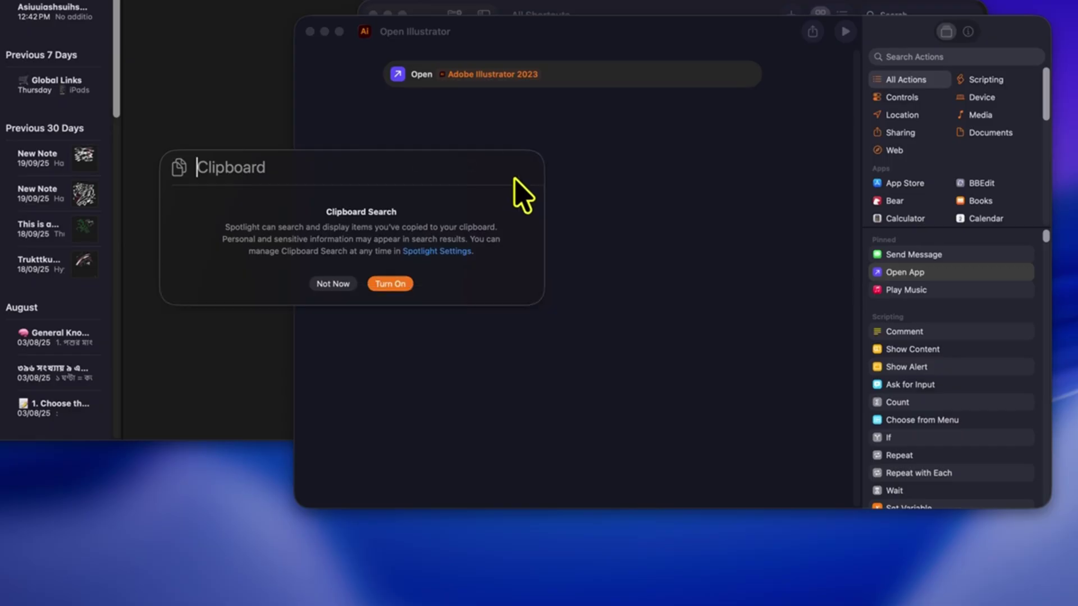
Turn on Clipboard Search and copy the text "sdjkdshdshsdkhksdhk" from the open note in Notes
left_click(390, 284)
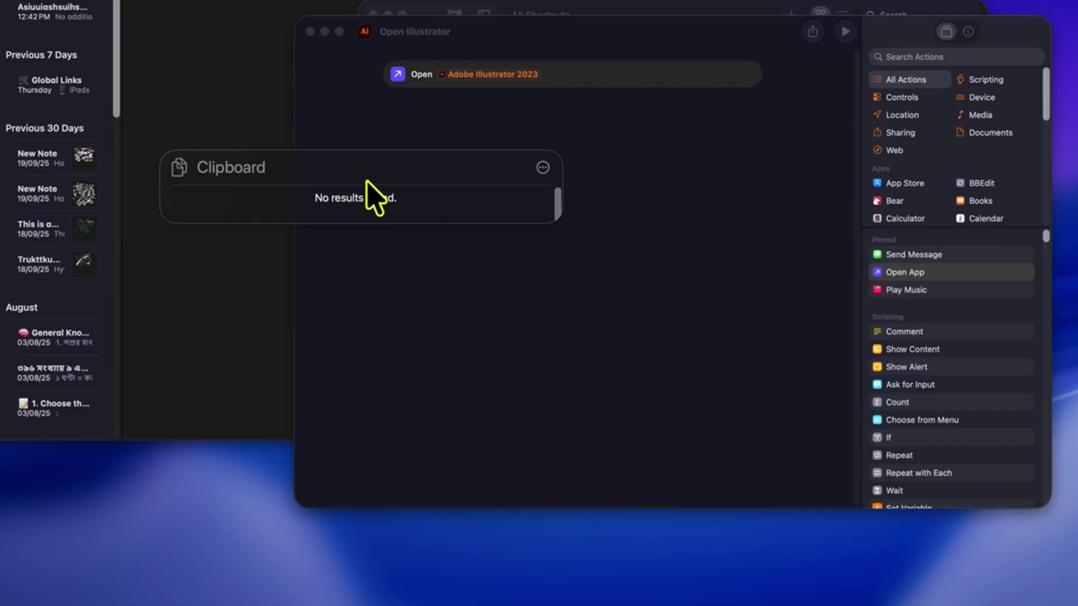
left_click(216, 545)
double_click(238, 53)
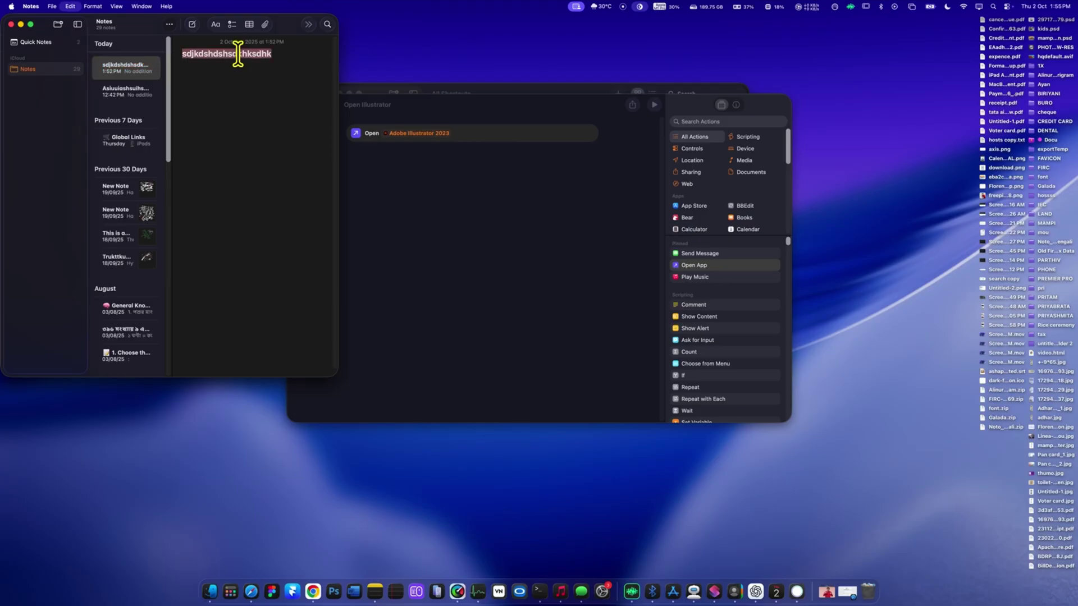
Open the General Knowledge & Science note and copy its first True or False section
left_click(126, 140)
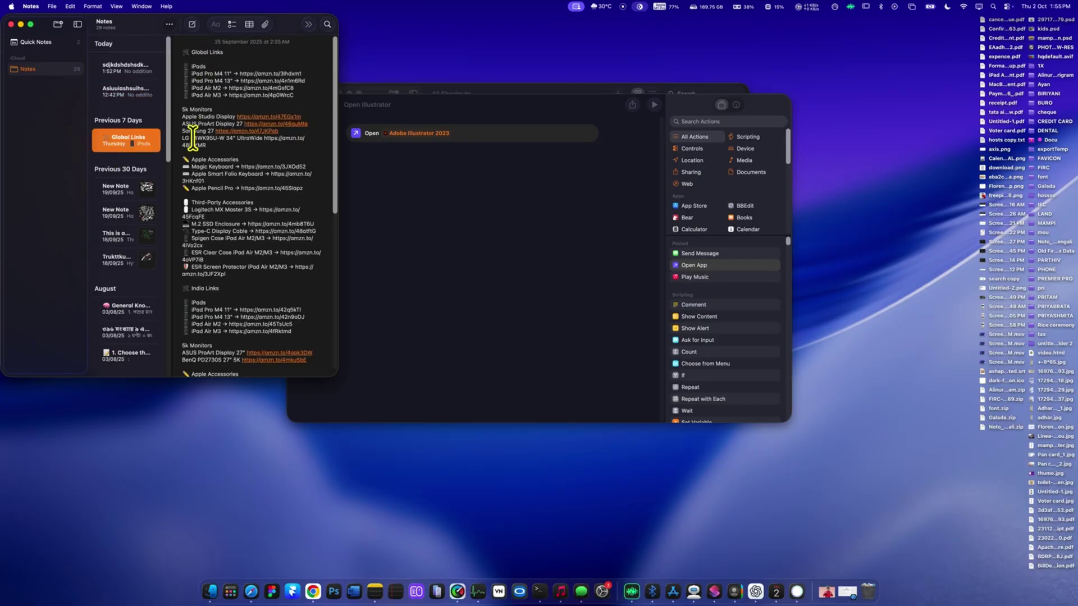
left_click(134, 190)
left_click(124, 308)
left_click_drag(251, 188, 179, 156)
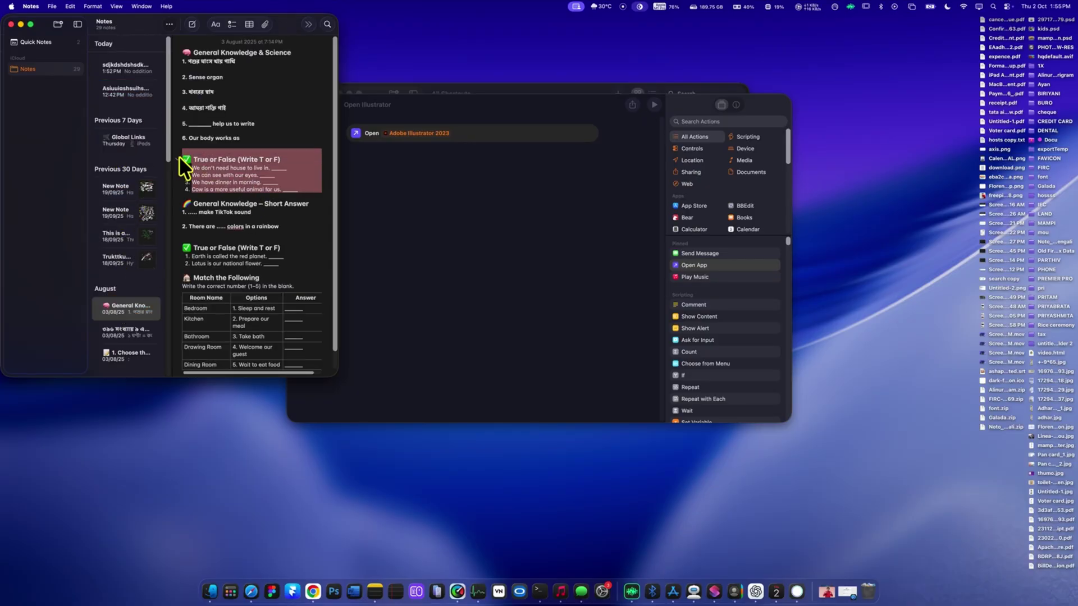
View the copied items in Spotlight's Clipboard view and close it
left_click(441, 205)
left_click(456, 195)
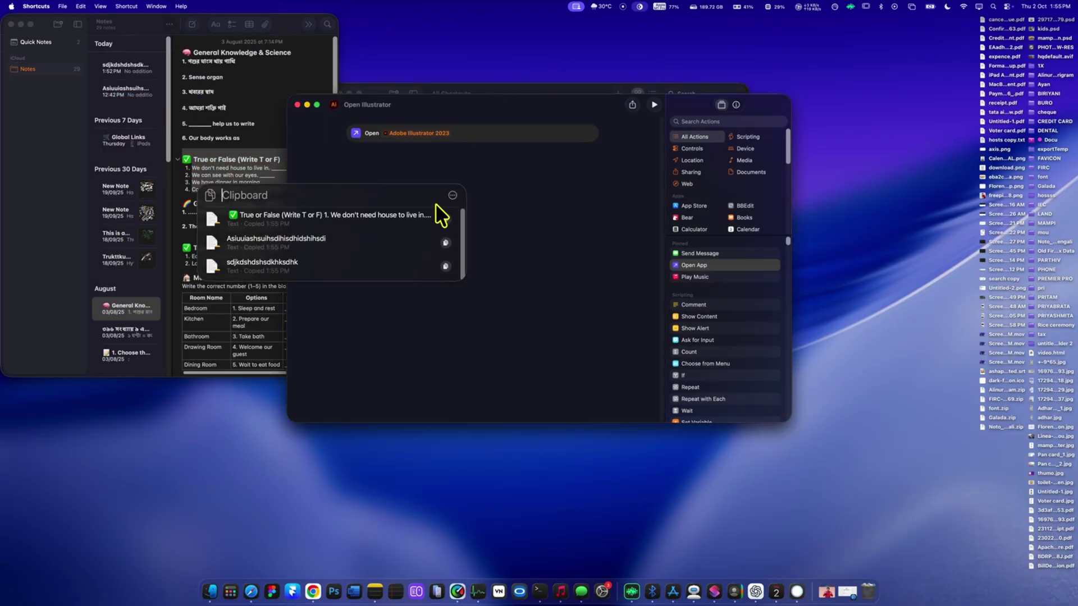
left_click(371, 347)
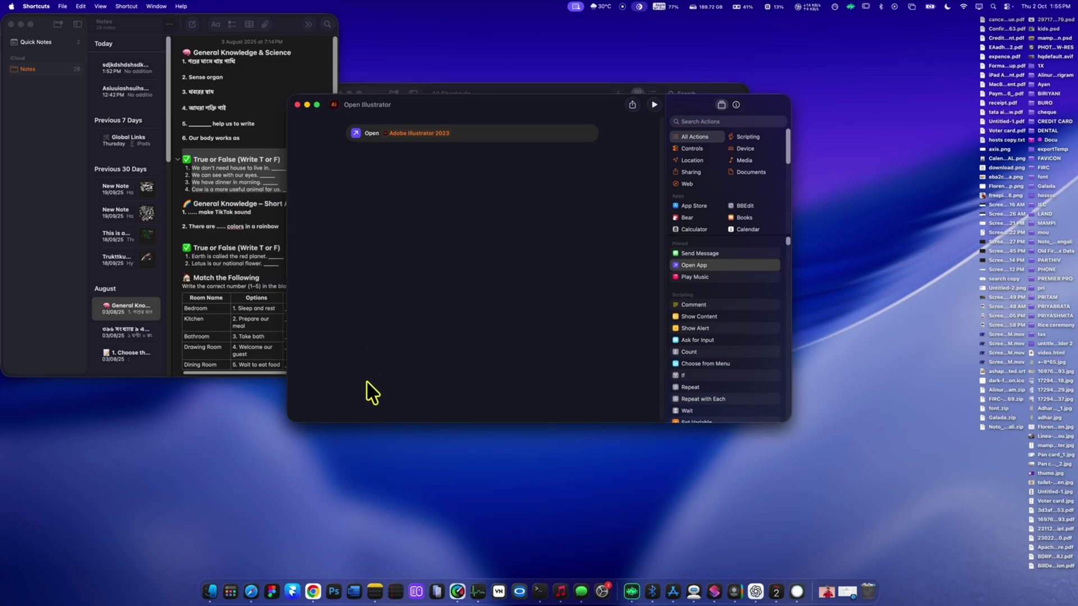
Open a new tab in Chrome, pick an item in Spotlight's Clipboard view and paste the True or False text into the address bar
left_click(314, 596)
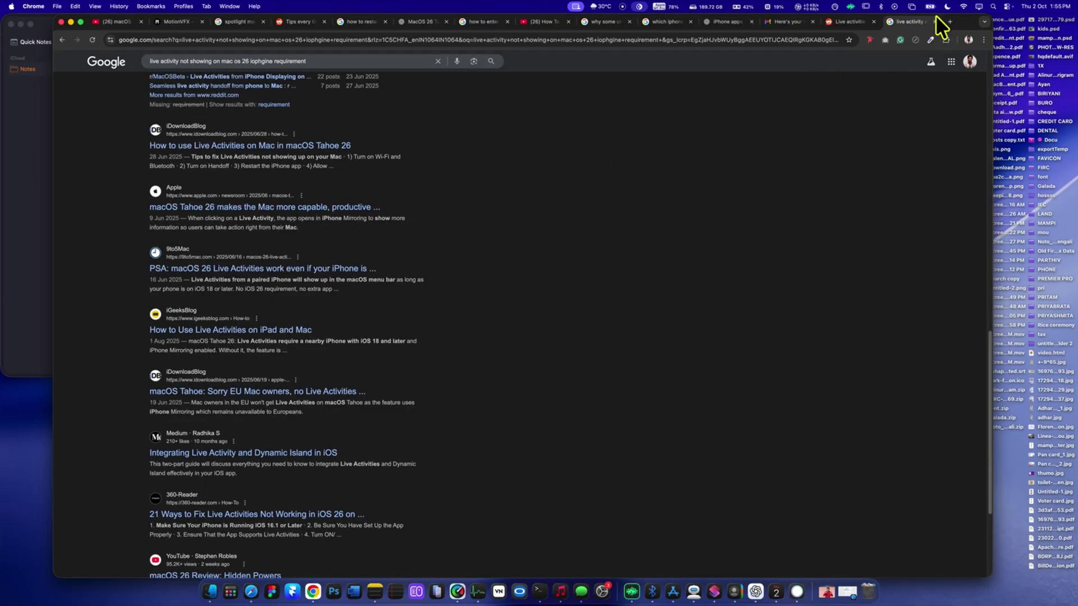
key("super+t")
key("super+space")
key("super+4")
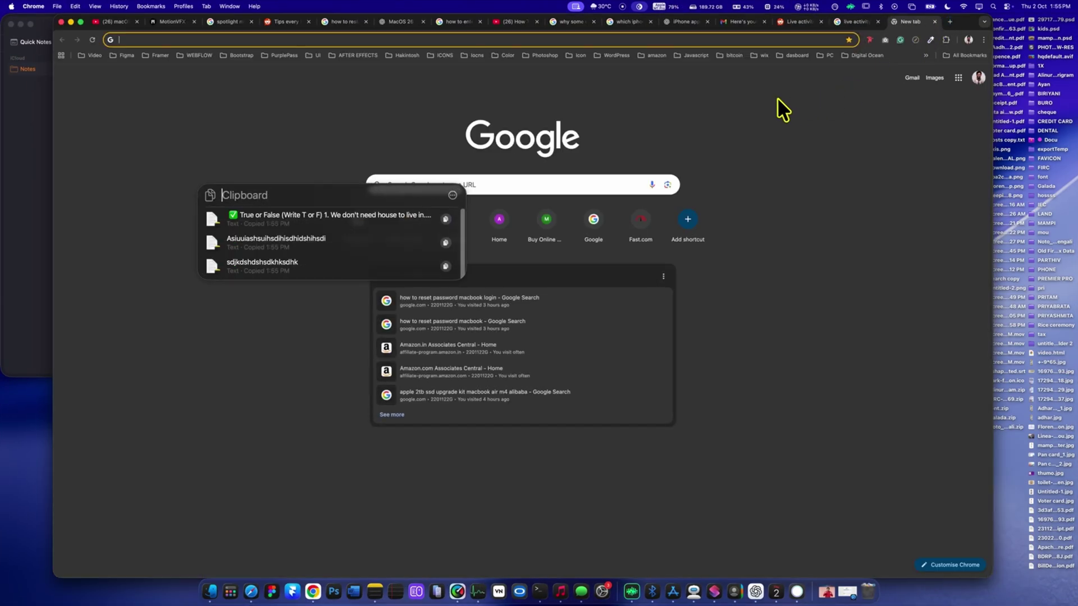
left_click(321, 244)
left_click(362, 40)
type("✅ True or False (Write T or F) 1. We don't need house to live in. _____ 2. We can see with our eyes. _____ 3. We have dinner in morning. _____ 4. Cow is a more useful animal for us. _____")
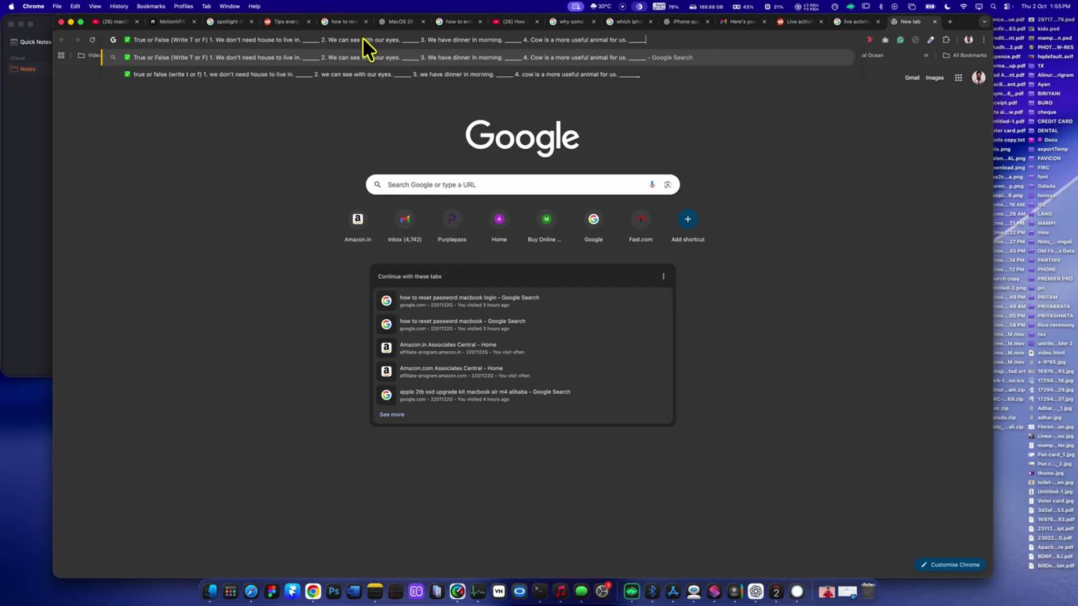
Copy "Asiuuiashsuihsdihisdhidshihsdi" from the Clipboard view, replace the address bar text with it and run the Google search
key("super+space")
left_click(453, 196)
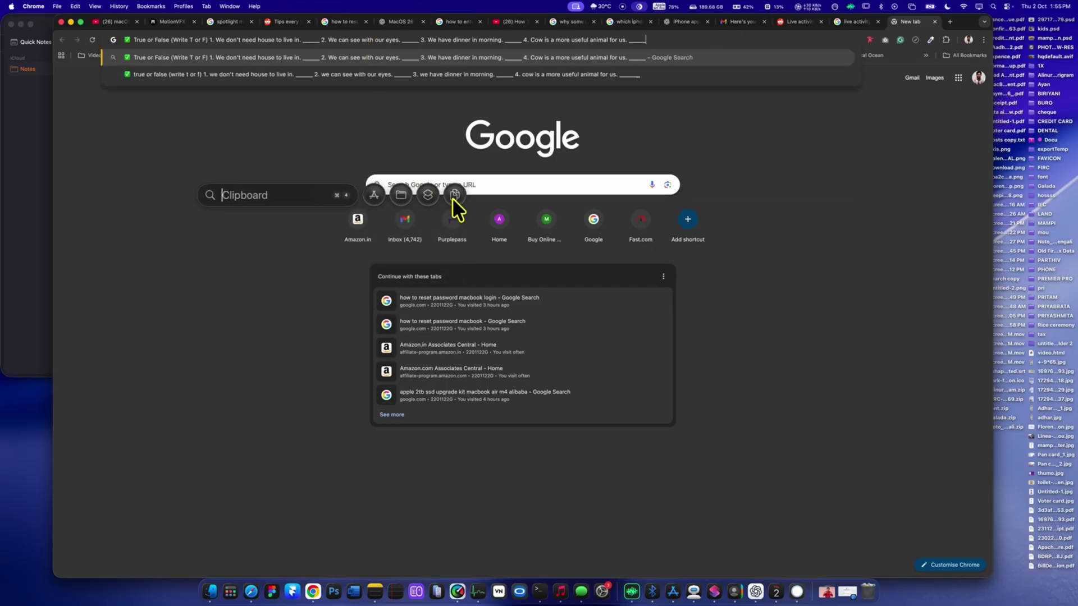
left_click(402, 41)
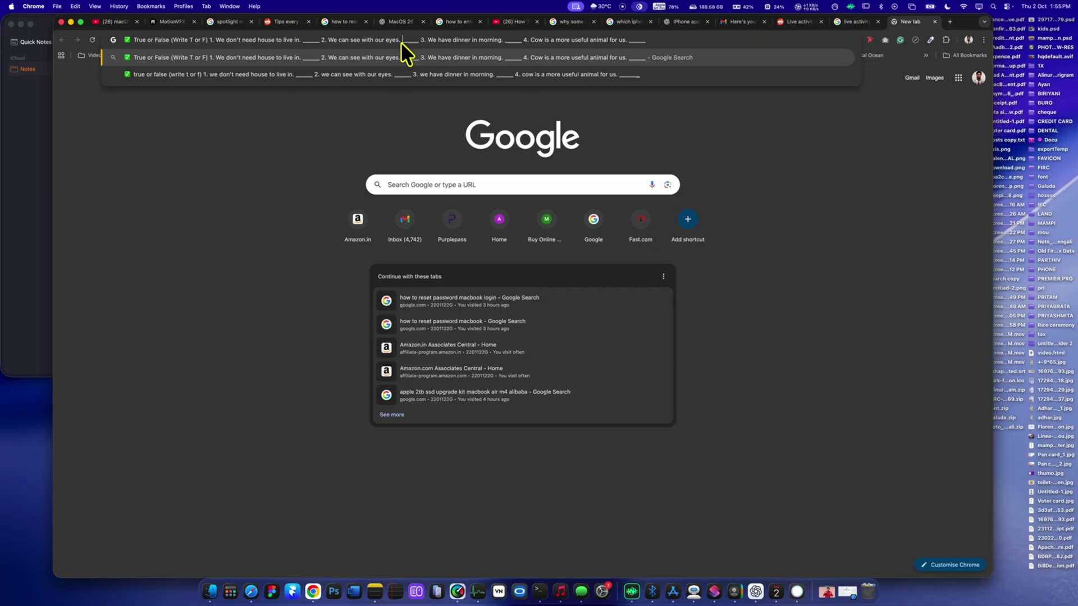
type("Asiuuiashsuihsdihisdhidshihsdi")
key("super+a")
type("Asiuuiashsuihsdihisdhidshihsdi")
key("Return")
Copy the results page heading "Your search did not match any documents"
double_click(402, 41)
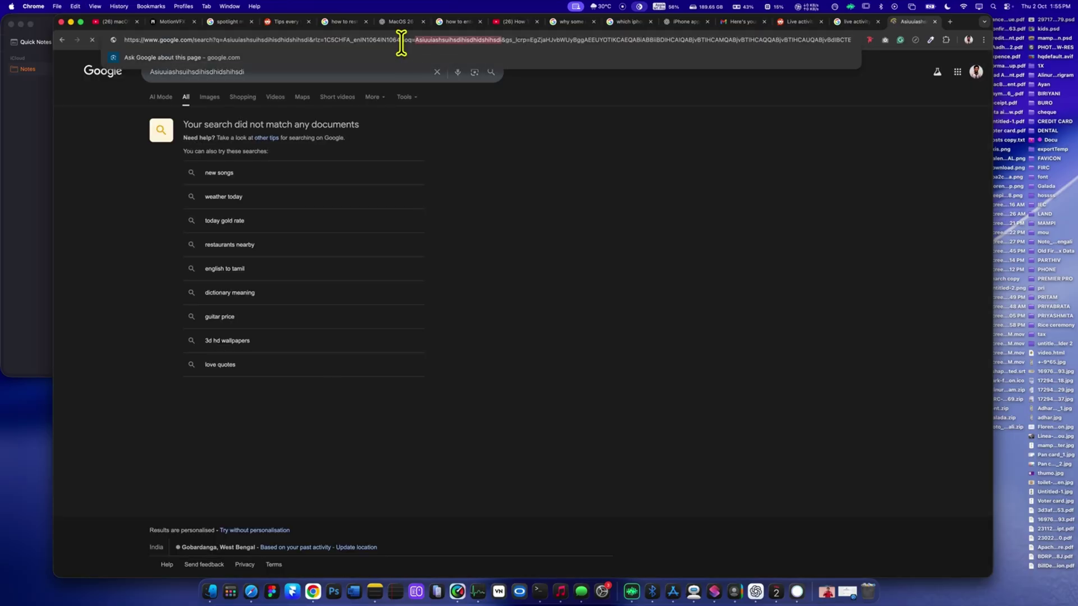
triple_click(402, 42)
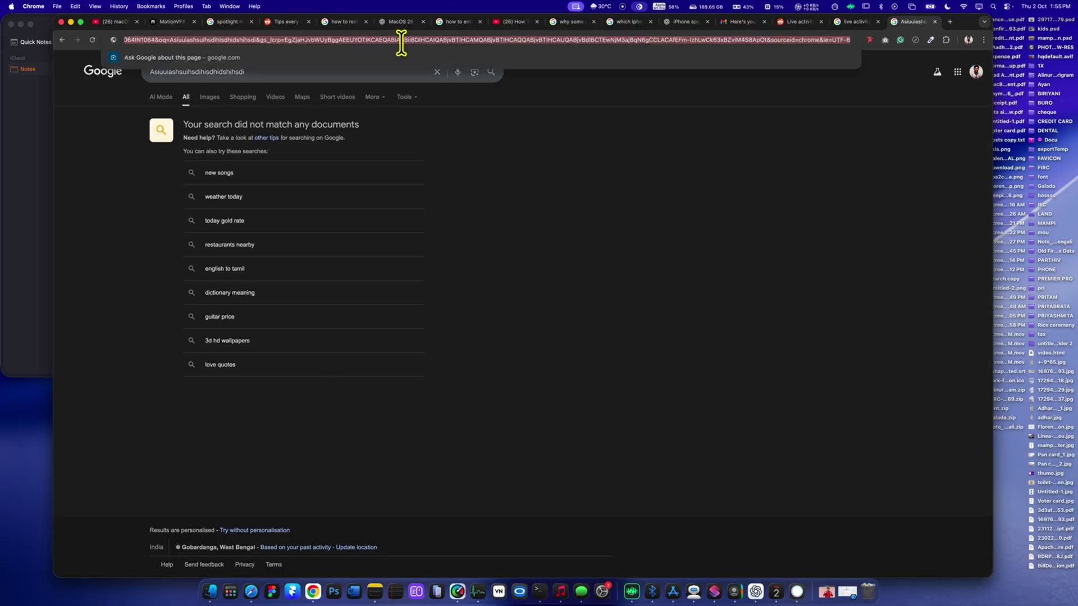
triple_click(349, 125)
Open Spotlight's Clipboard view and search the copied items for "note"
key("super+space")
key("super+4")
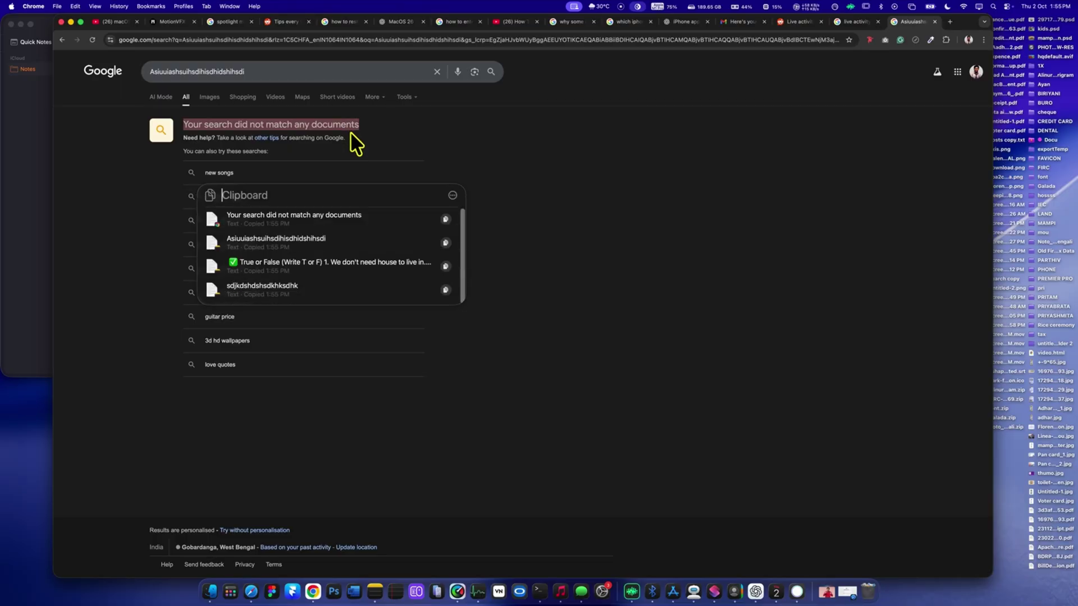
left_click(443, 269)
type("note")
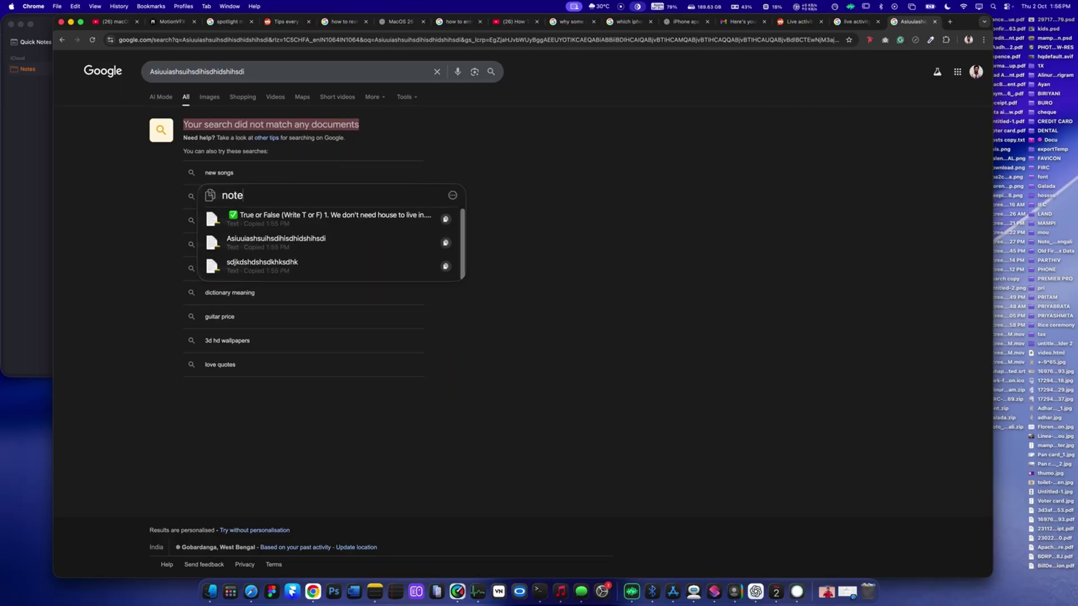
Find and launch Notes by searching "note" in Spotlight's Applications view, and paste the copied True or False text into a new note
key("BackSpace")
key("BackSpace")
key("BackSpace")
key("BackSpace")
key("super+1")
type("notes")
key("Return")
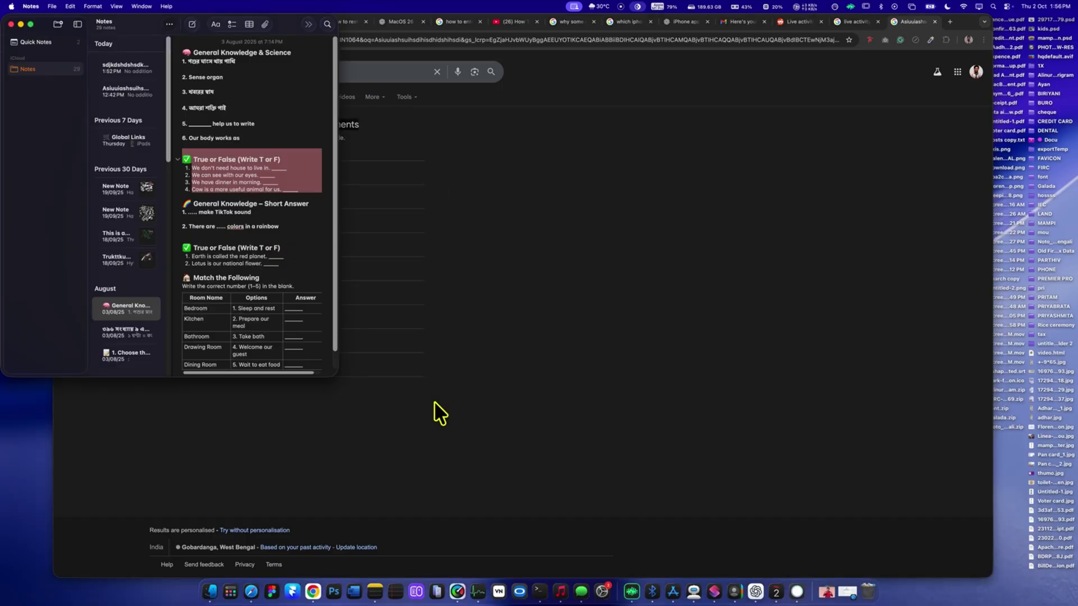
key("super+n")
type("✅ True or False (Write T or F) 1. We don't need house to live in. _____ 2. We can see with our eyes. _____ 3. We have dinner in morning. _____ 4. Cow is a more useful animal for us. _____")
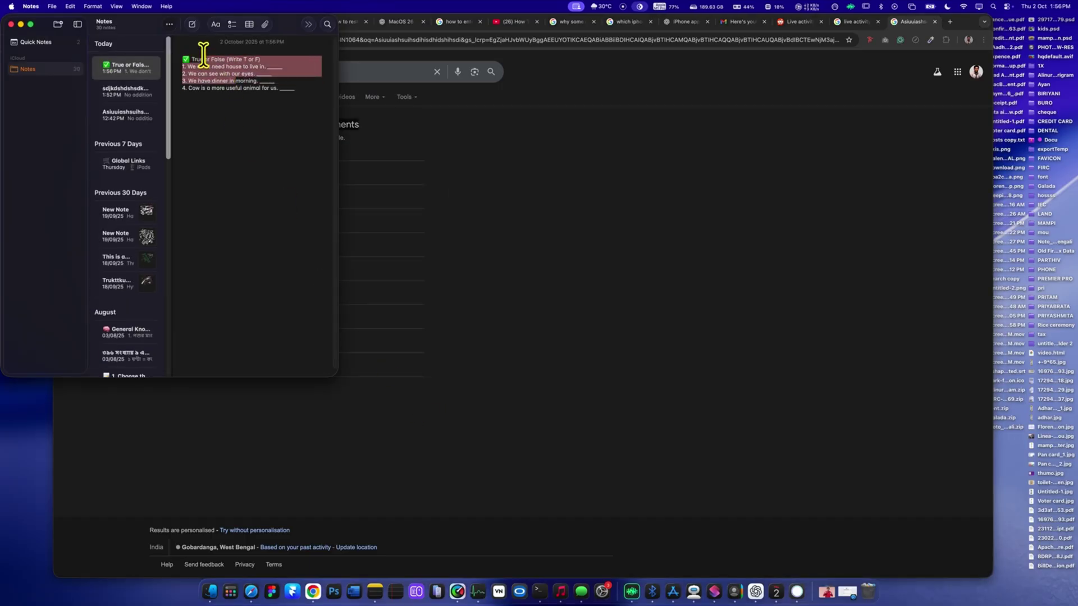
Return to Chrome, reopen Spotlight and switch through its Applications, Files and Actions views, ending on the Clipboard view
left_click(474, 179)
key("super+space")
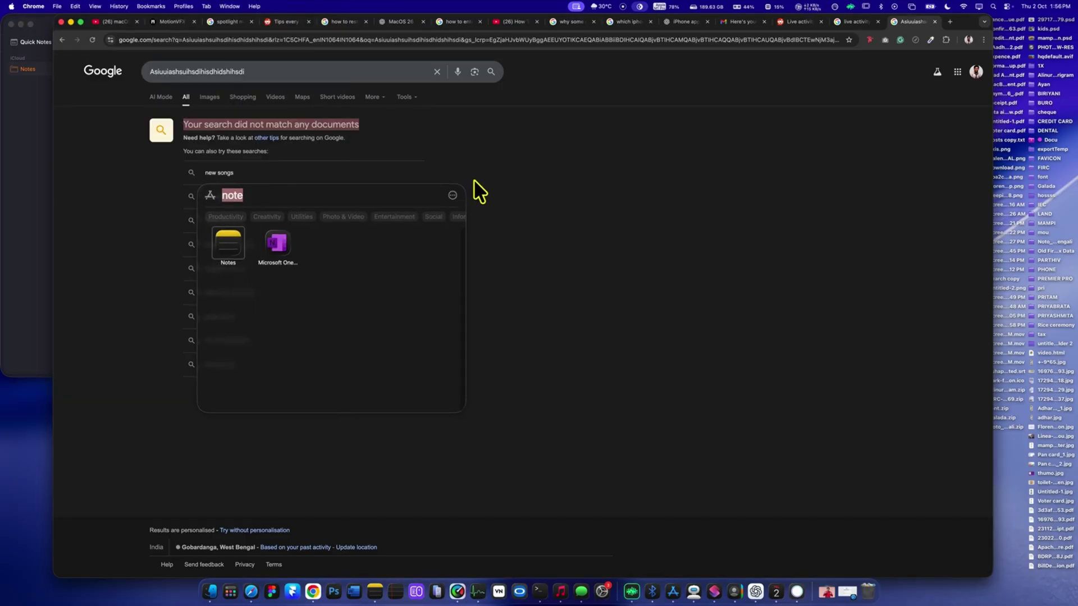
key("super+4")
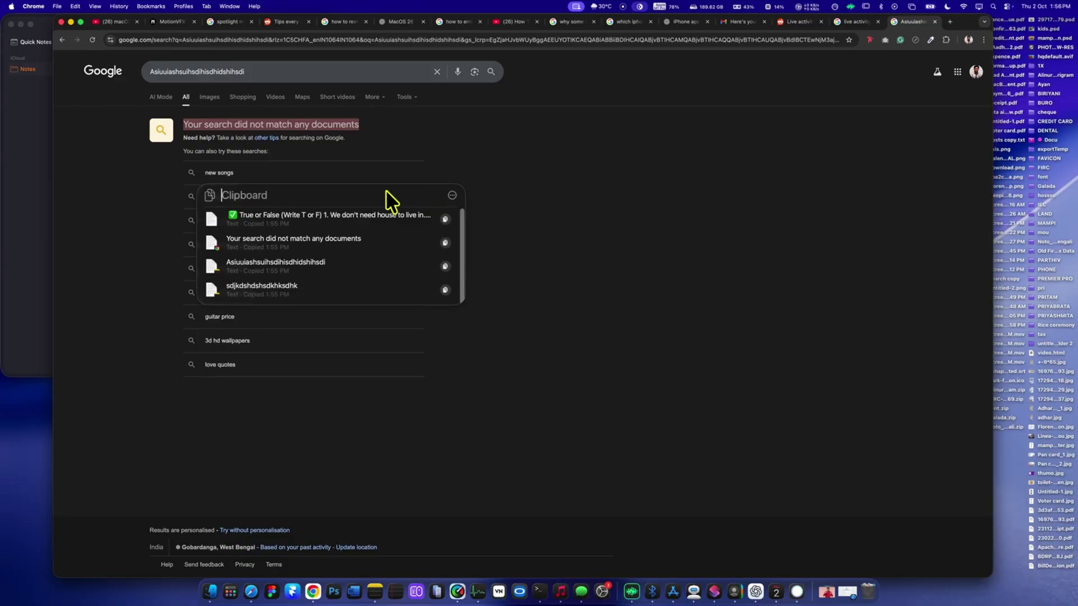
key("super+1")
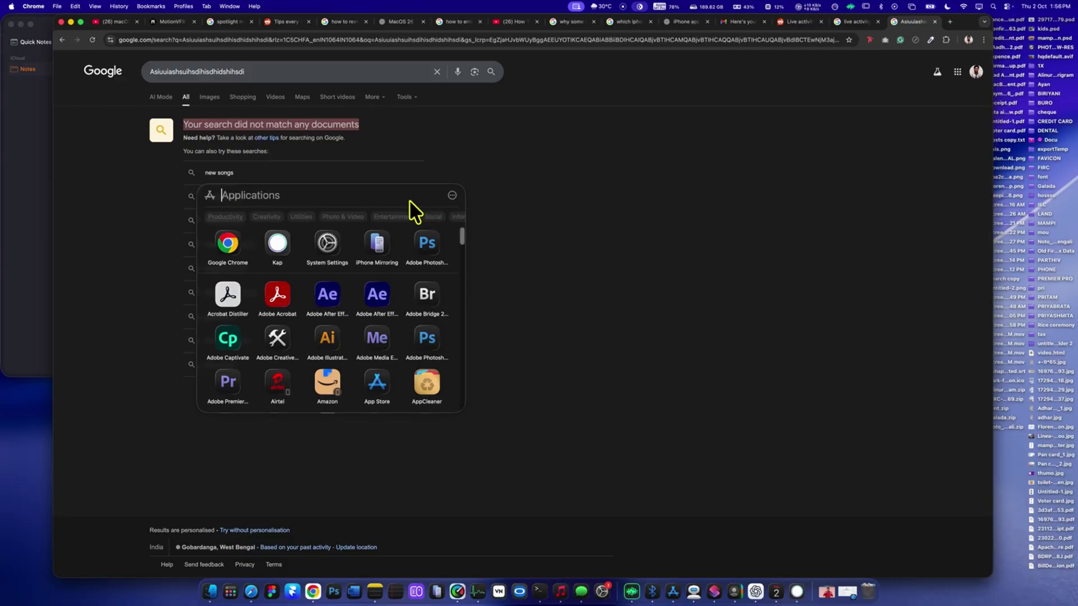
key("super+2")
key("super+3")
key("super+4")
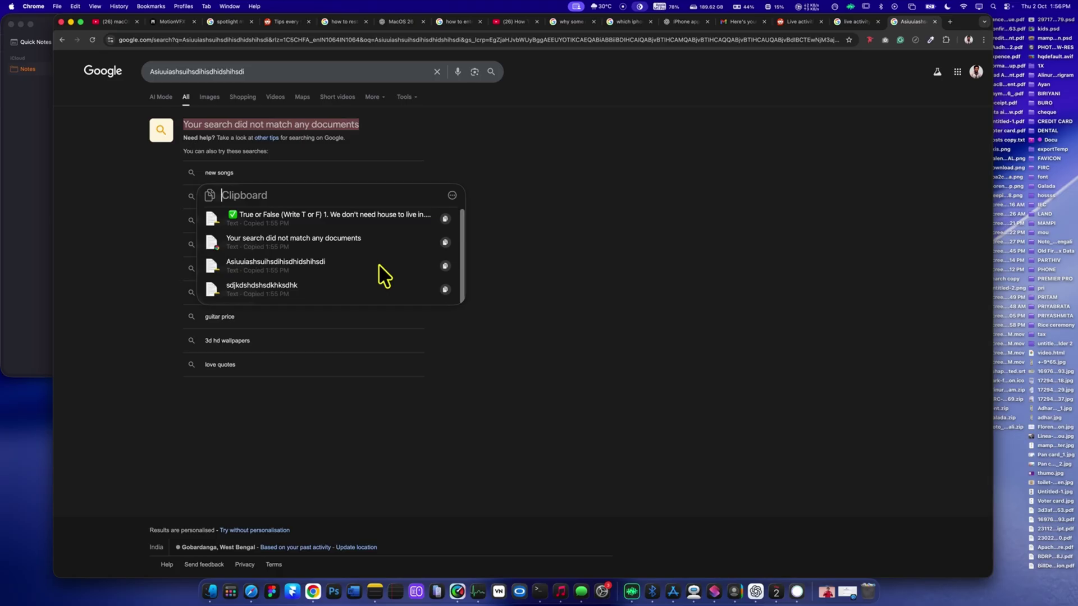